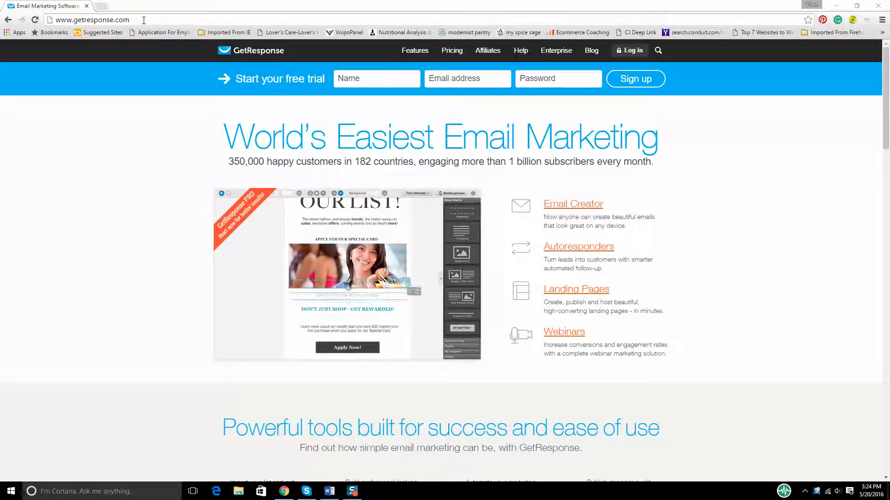
Log in to the GetResponse account and open the form for creating a new campaign.
left_click(353, 77)
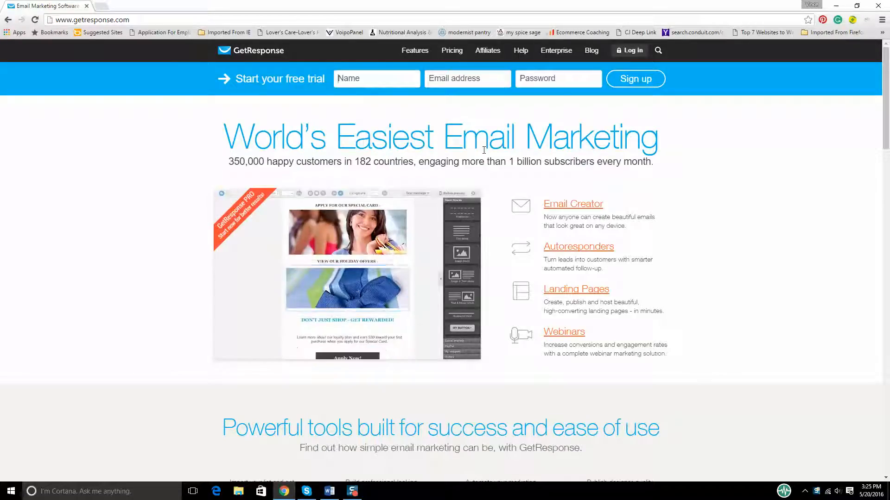
left_click(633, 50)
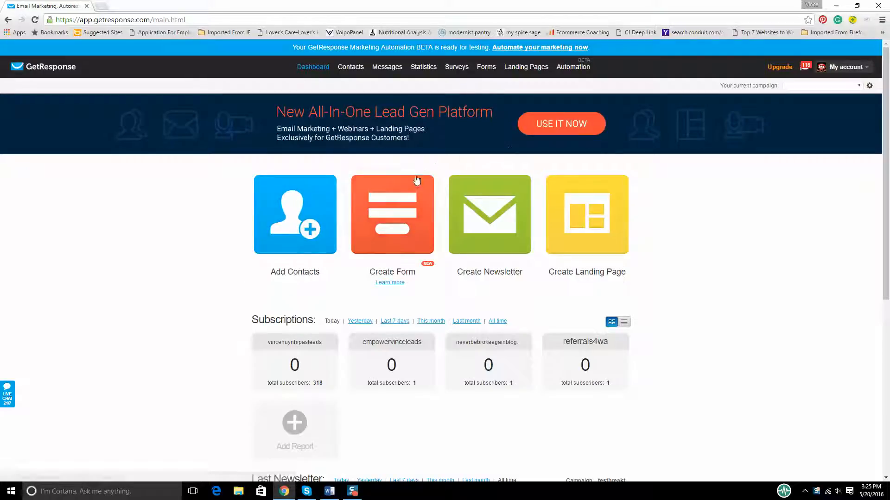
left_click(859, 88)
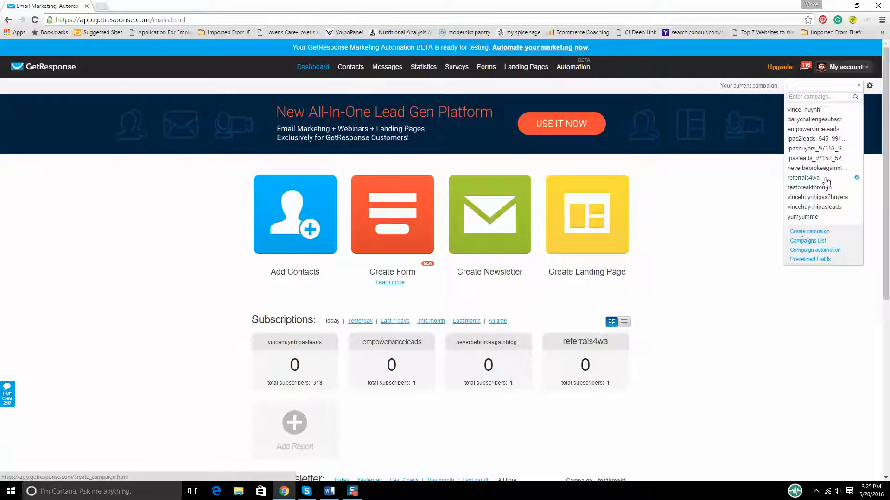
left_click(819, 235)
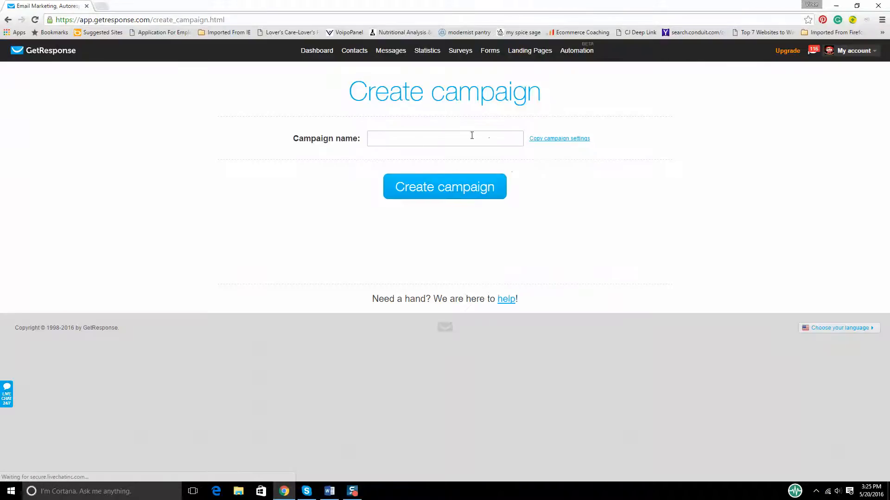
Try to create a campaign with the name "Michelle 703".
type("M")
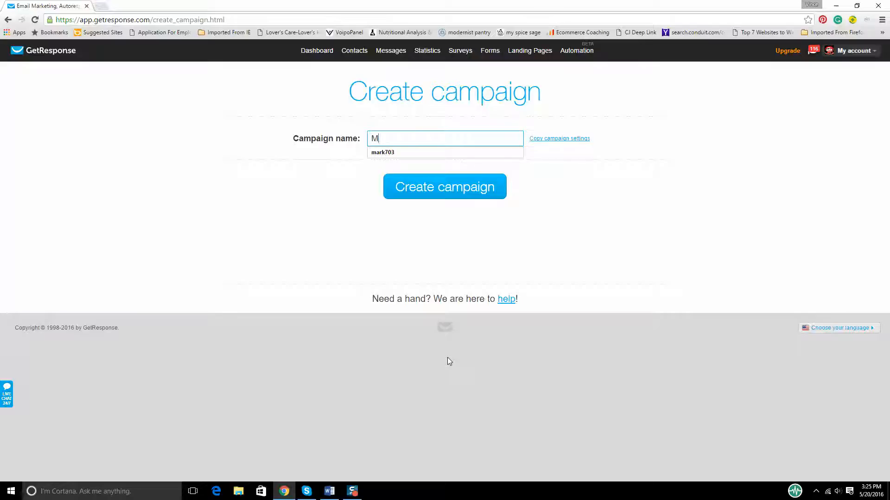
type("ichee")
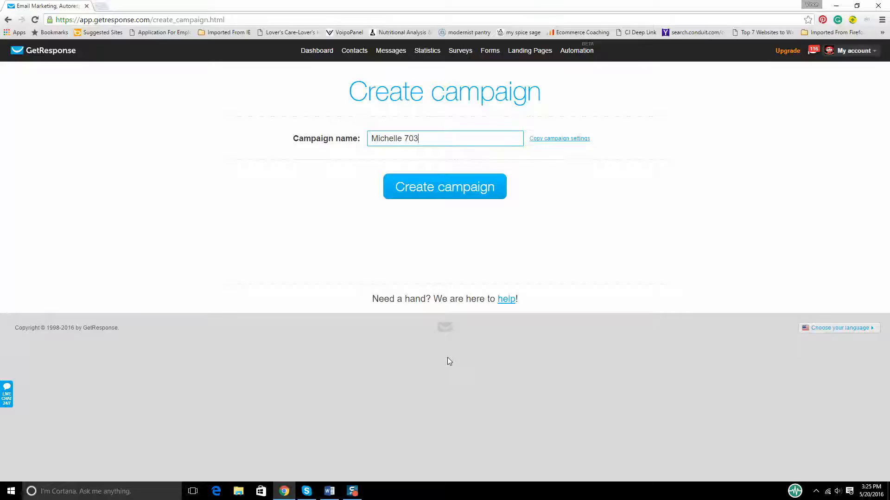
left_click(440, 186)
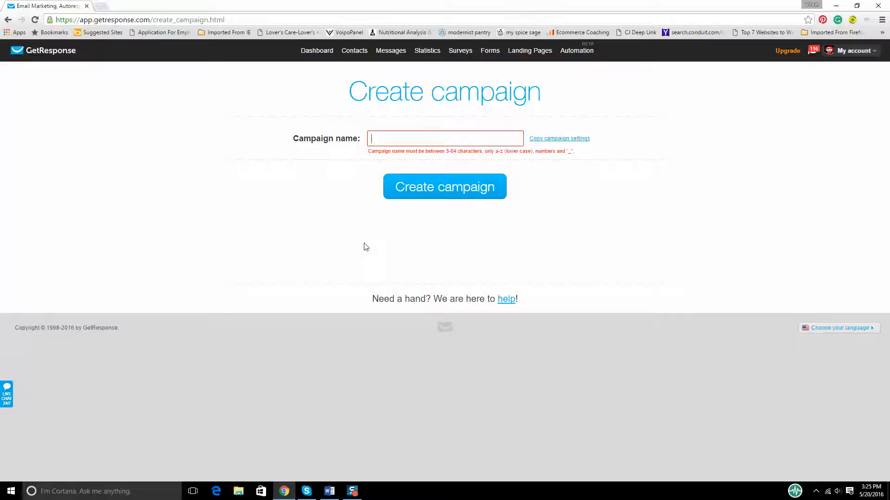
Enter "michelle703" as the campaign name and create the campaign.
type("miche")
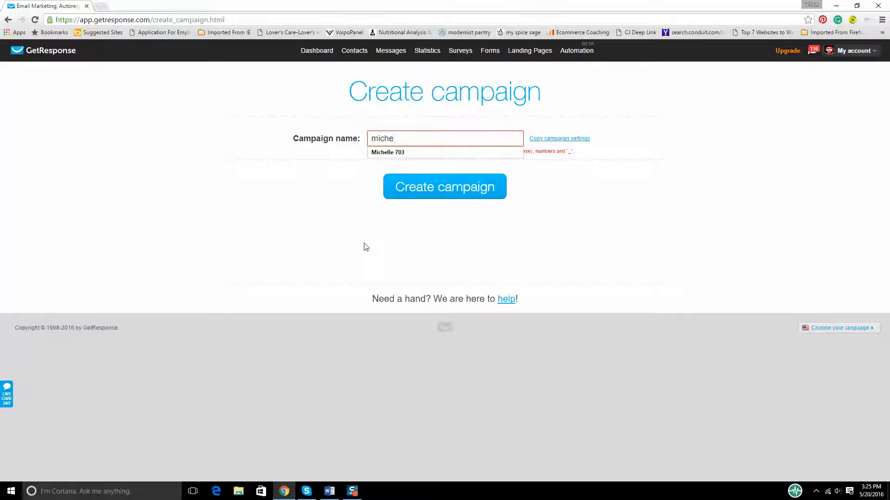
type("lle703")
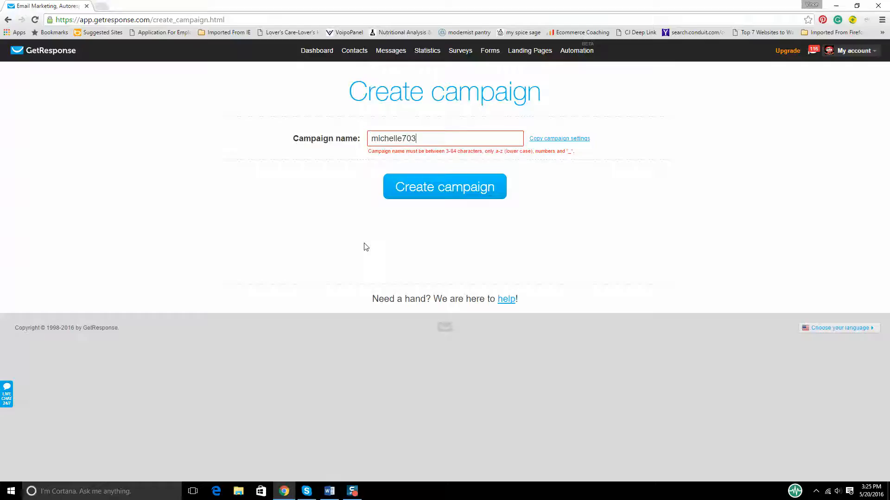
left_click(446, 190)
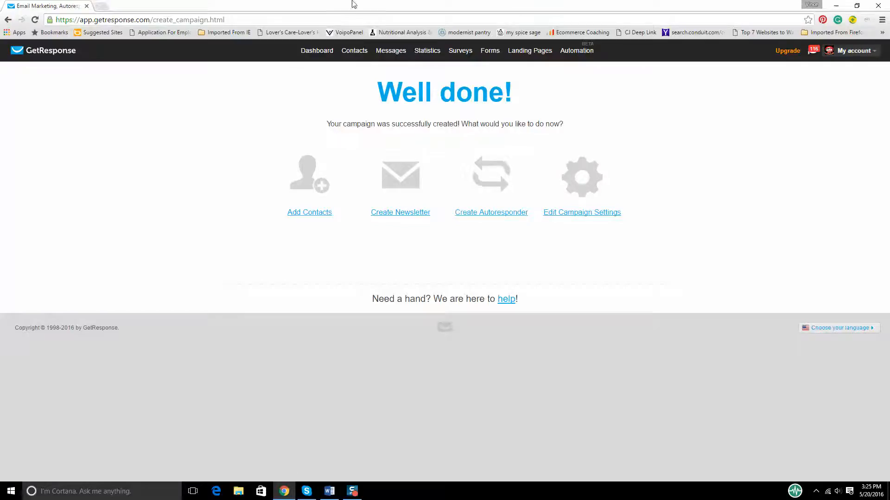
Return to the dashboard and make michelle703 the current campaign.
left_click(315, 50)
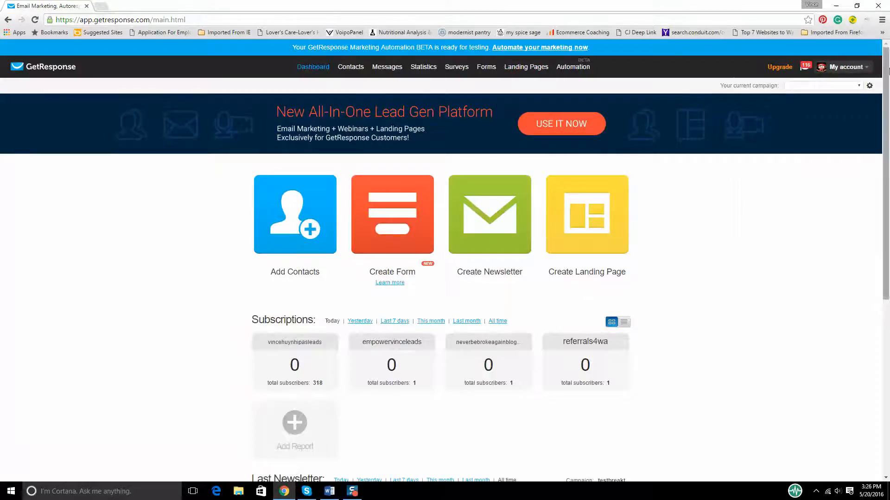
left_click(859, 86)
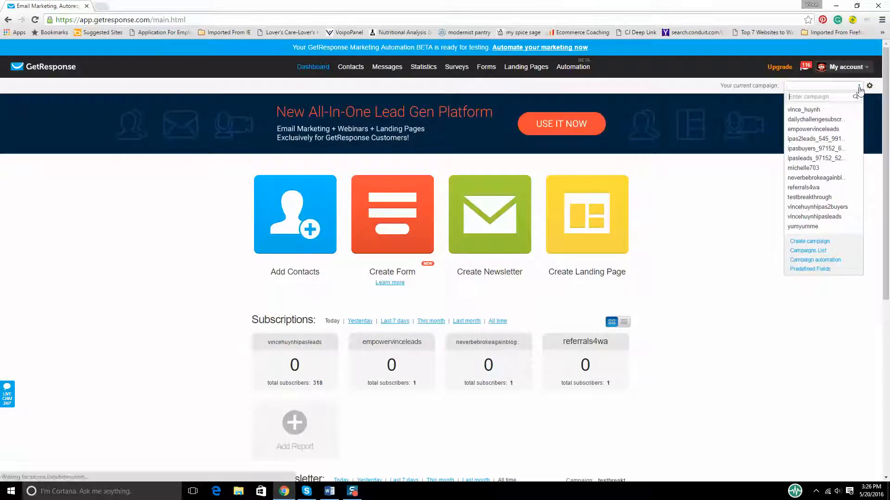
left_click(806, 169)
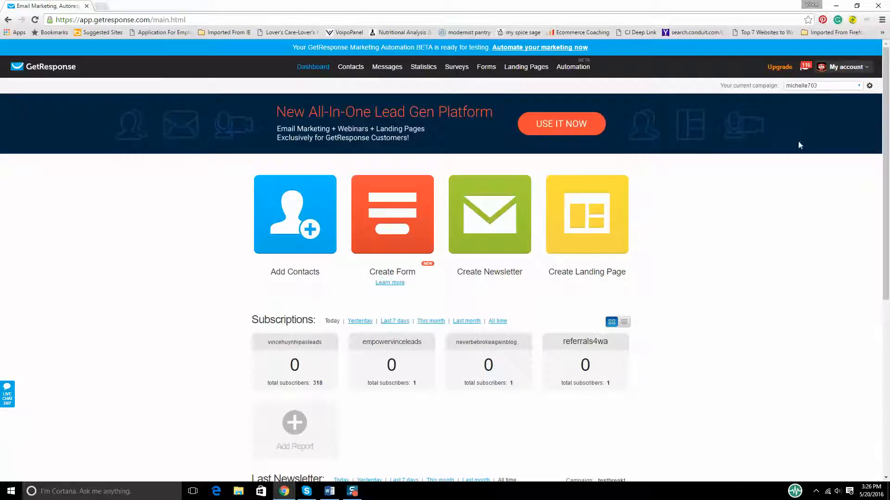
Delete the michelle703 campaign from the campaigns list, filling in the captcha text, and return to the list.
left_click(859, 87)
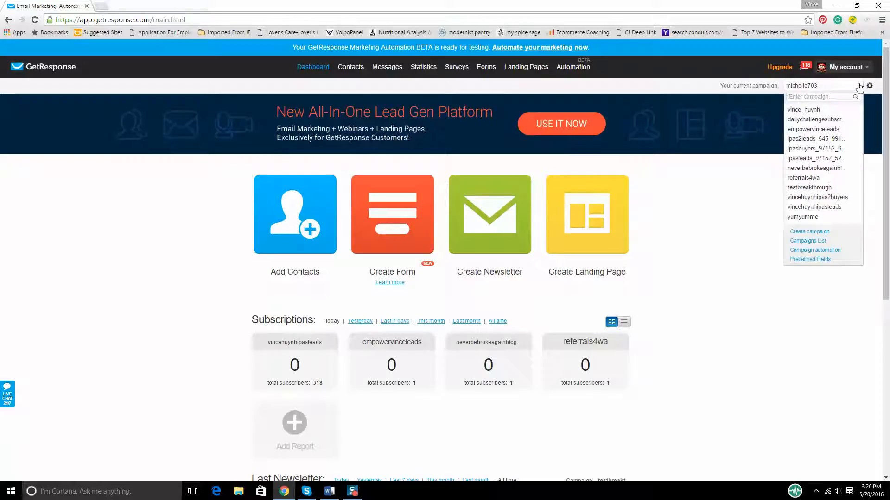
left_click(808, 241)
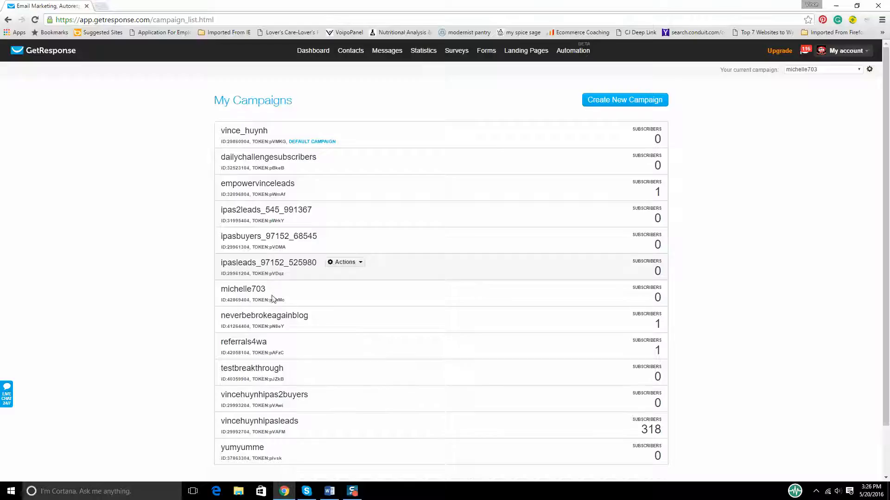
left_click(297, 289)
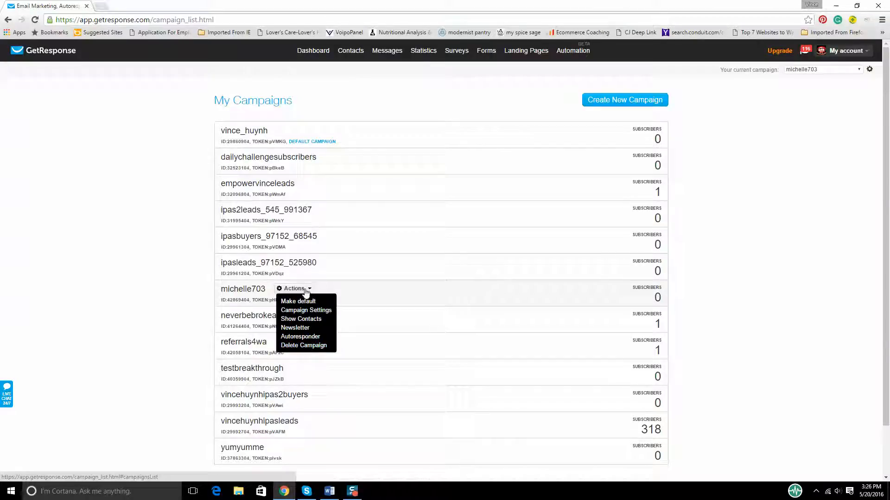
left_click(304, 345)
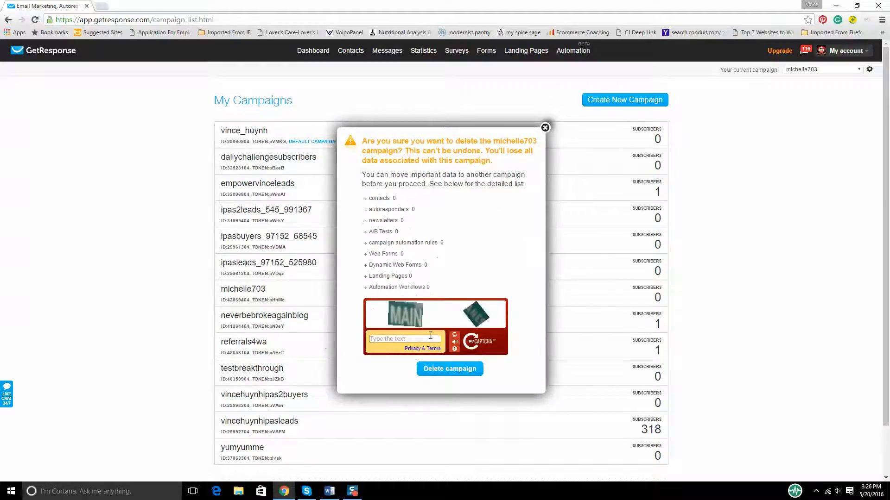
type("MAIN ANES")
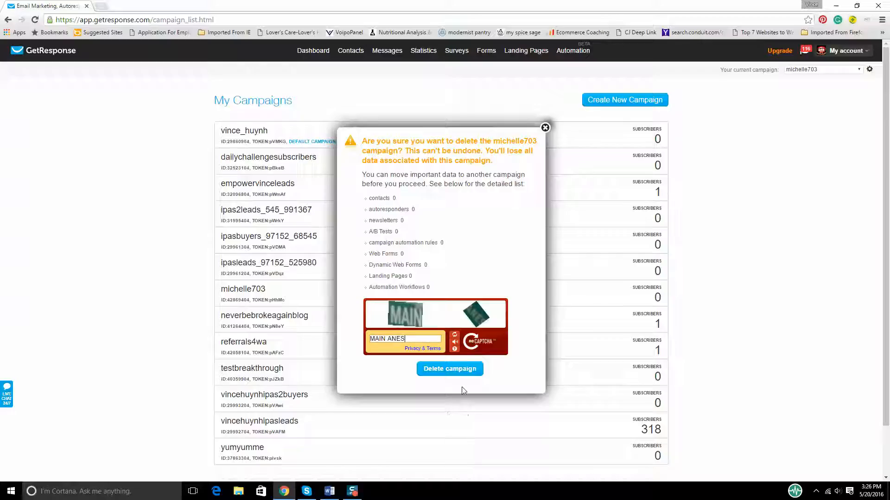
left_click(450, 372)
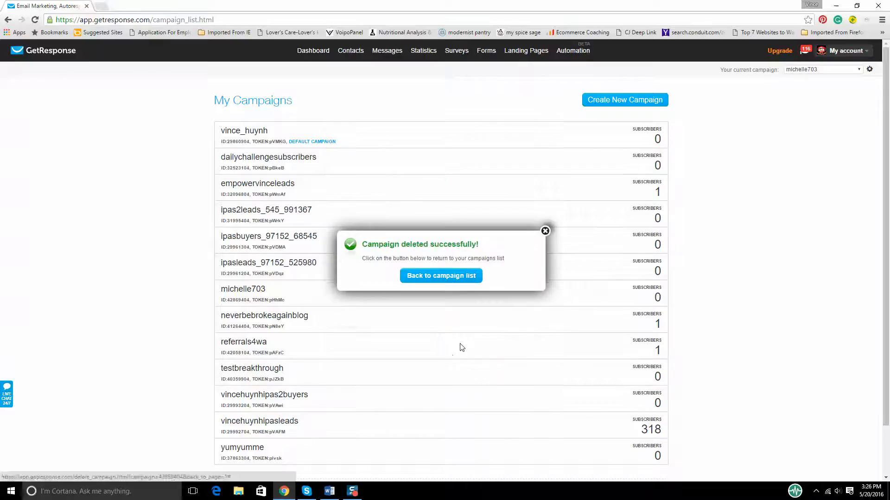
left_click(443, 276)
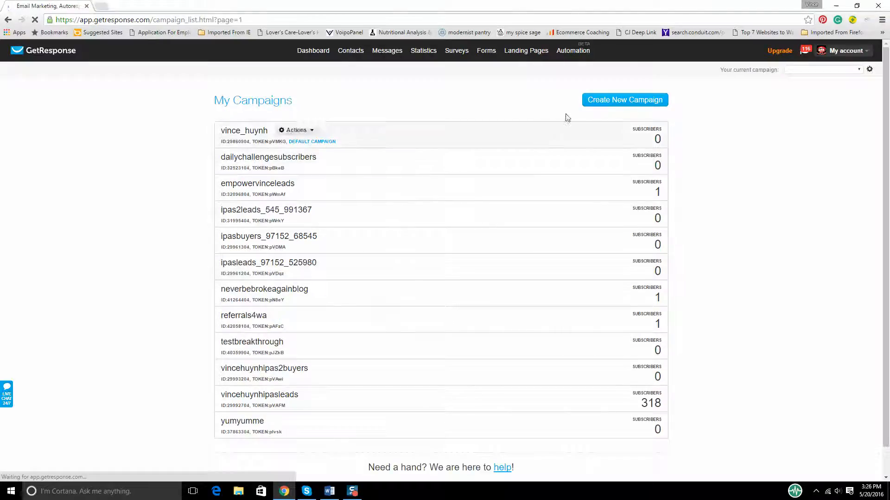
Start a new autoresponder and assign it to the neverbebrokeagainblog campaign.
mouse_move(373, 52)
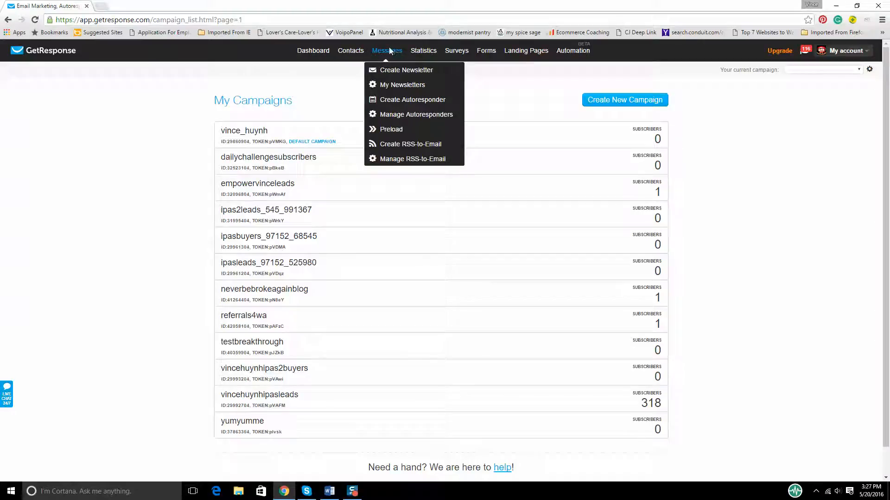
left_click(393, 103)
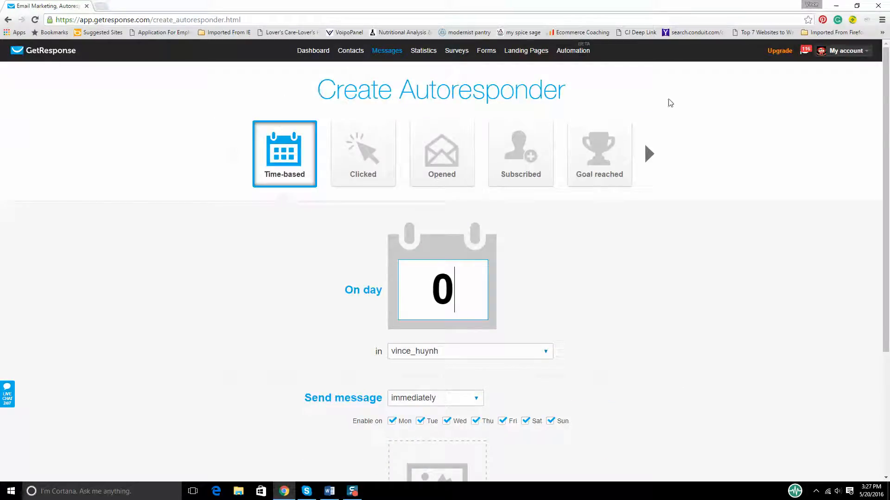
mouse_move(887, 124)
left_mouse_down()
mouse_move(887, 224)
mouse_move(889, 119)
left_mouse_up()
scroll(534, 207, "down", 4)
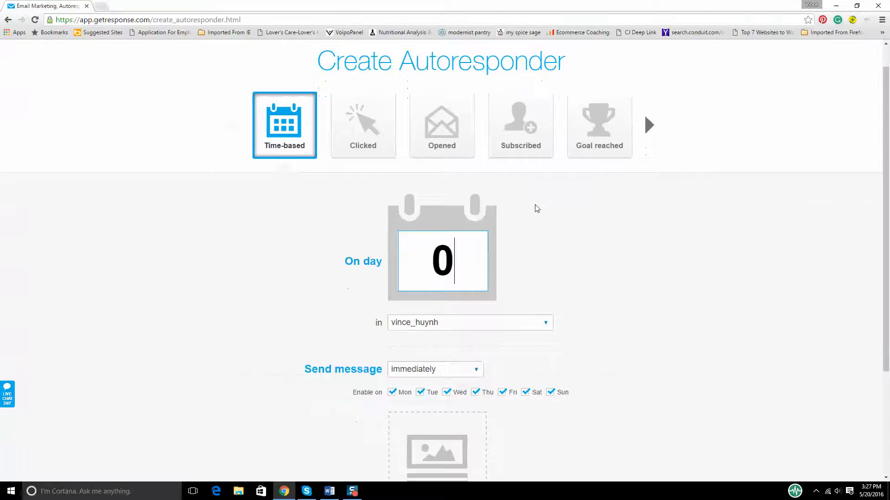
scroll(580, 209, "up", 4)
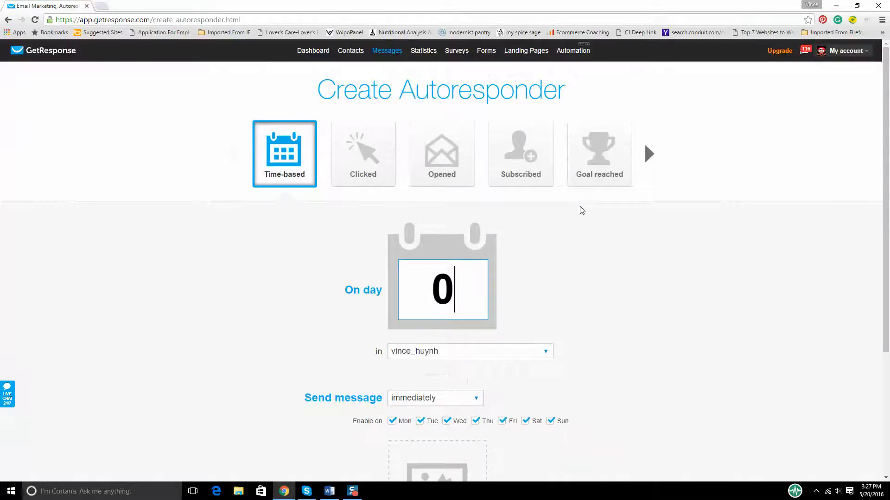
scroll(563, 258, "down", 3)
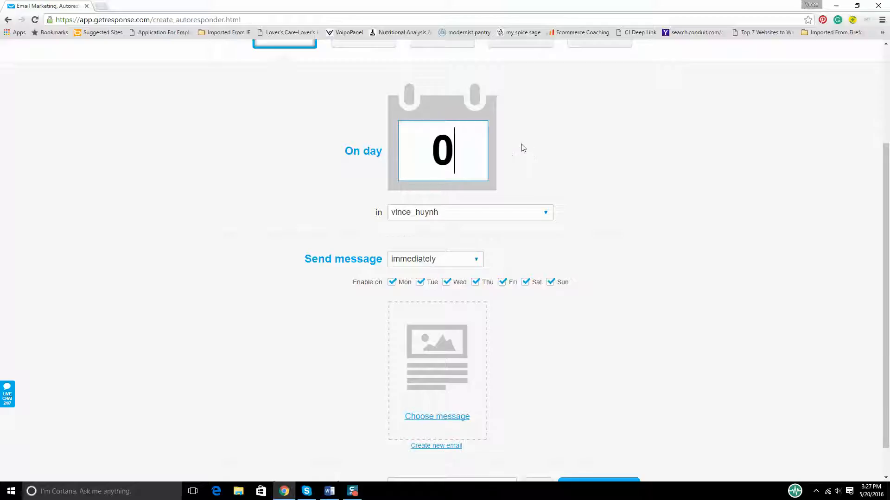
left_click(545, 213)
left_click_drag(549, 253, 561, 310)
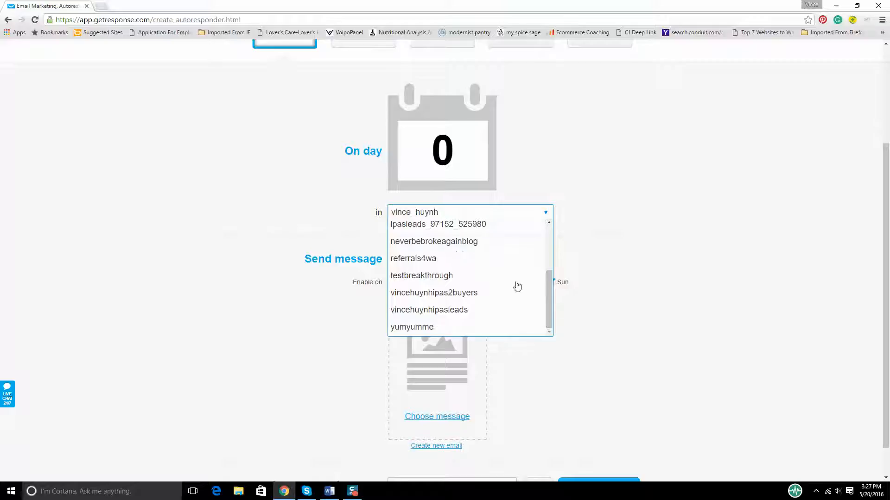
left_click(470, 243)
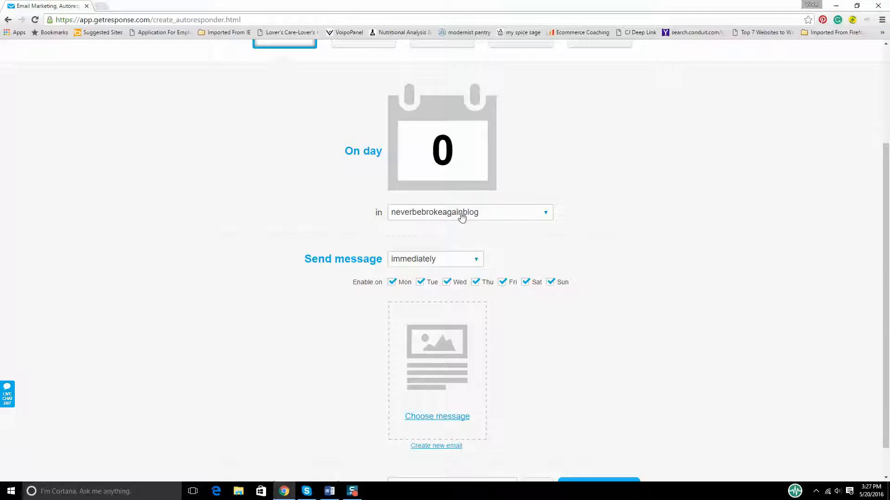
Examine the autoresponder's day setting, trigger types and the available timing options for sending the message.
left_click(456, 141)
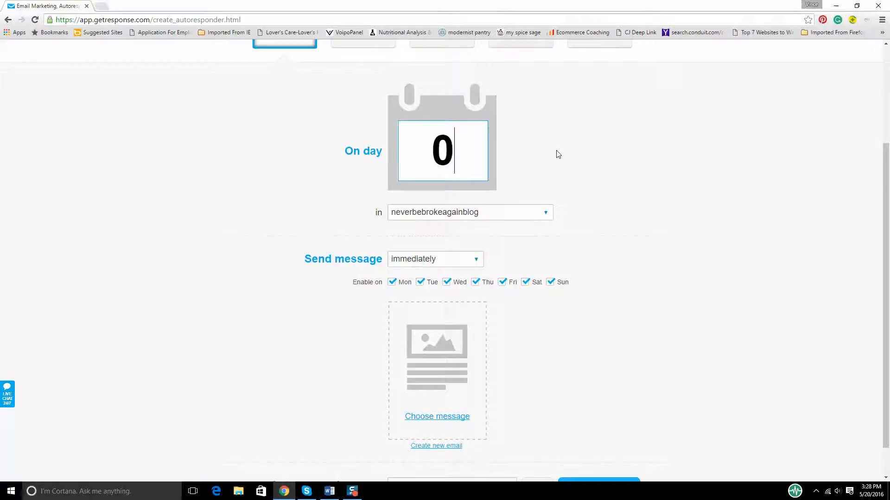
scroll(561, 154, "down", 1)
scroll(609, 171, "up", 3)
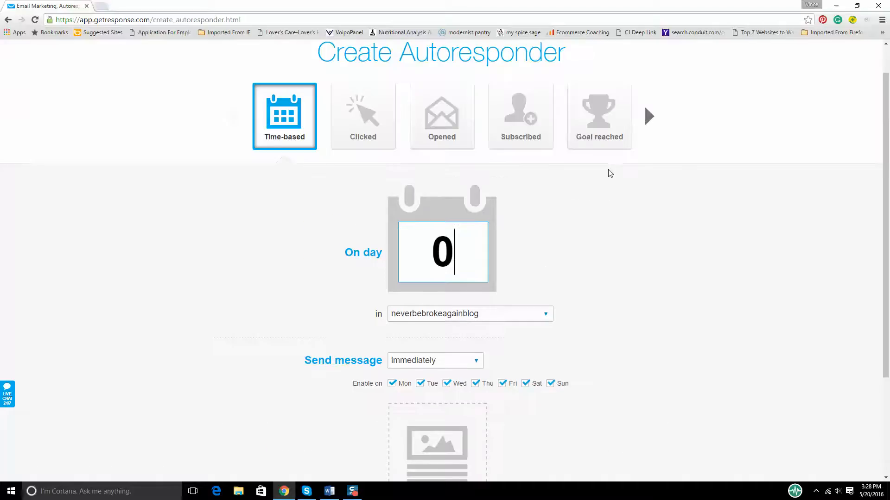
scroll(578, 232, "down", 2)
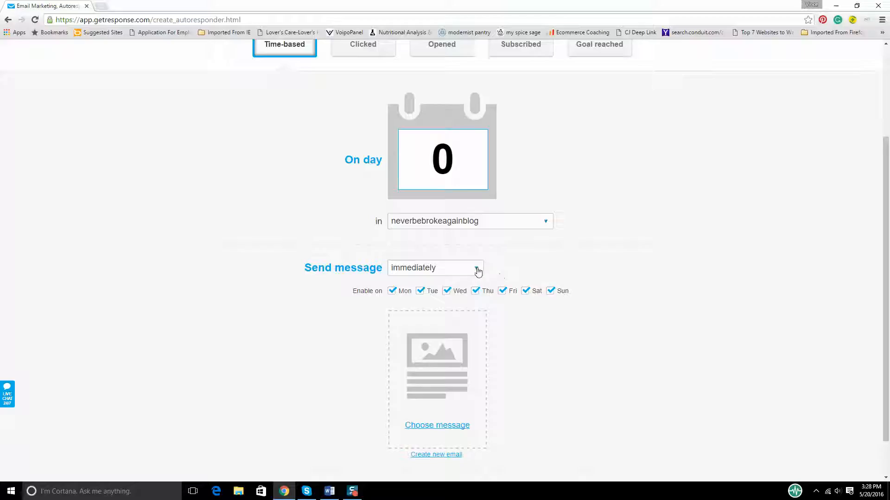
scroll(642, 229, "down", 1)
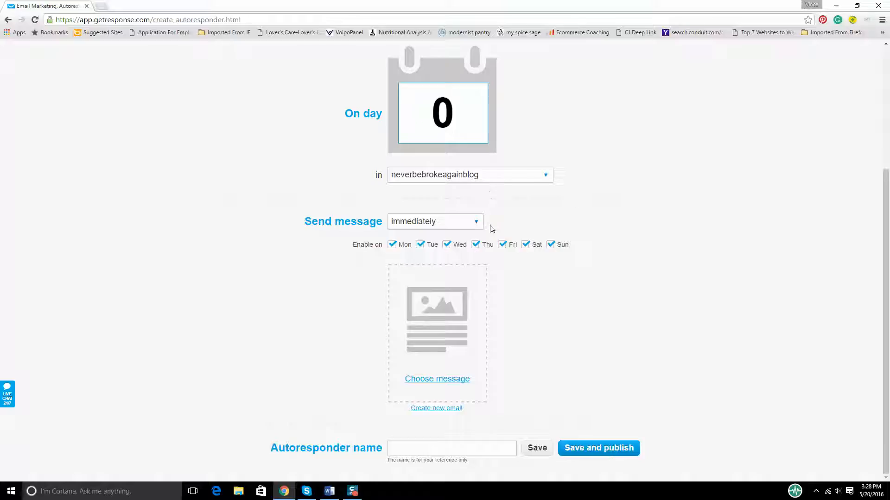
left_click(474, 223)
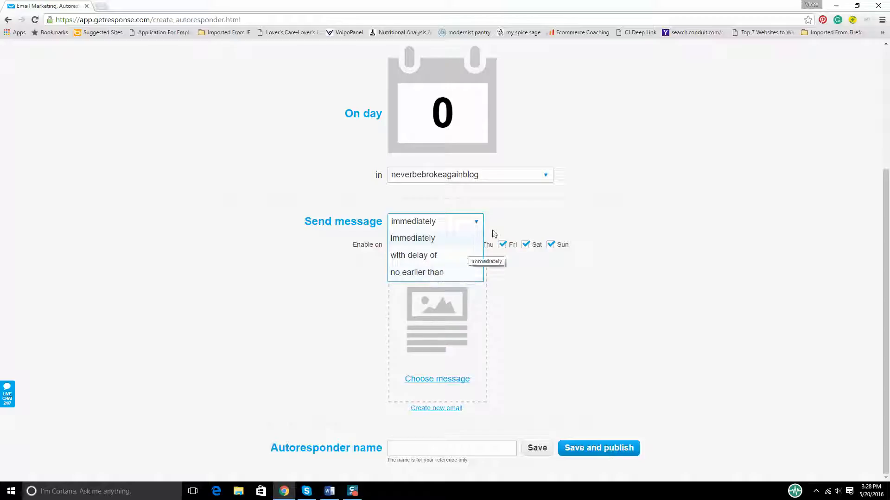
left_click(514, 221)
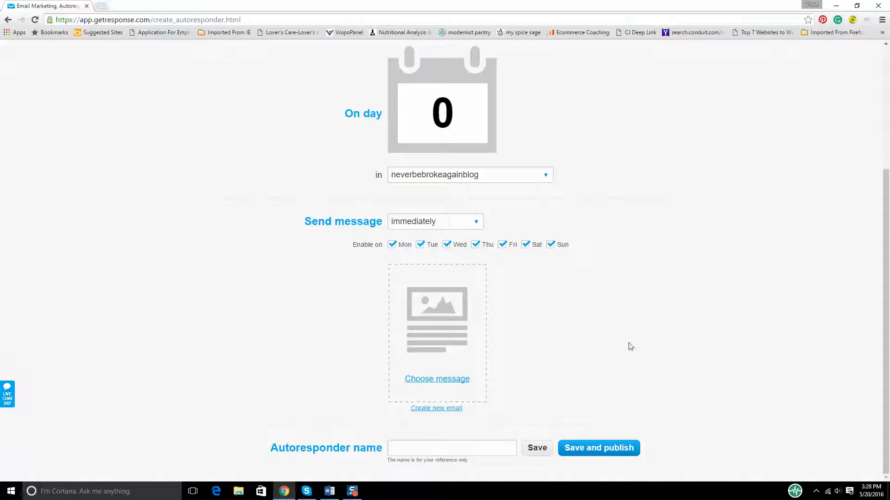
Create a new email for the autoresponder and set its message name to the owner's first name followed by "'s Blog".
left_click(438, 410)
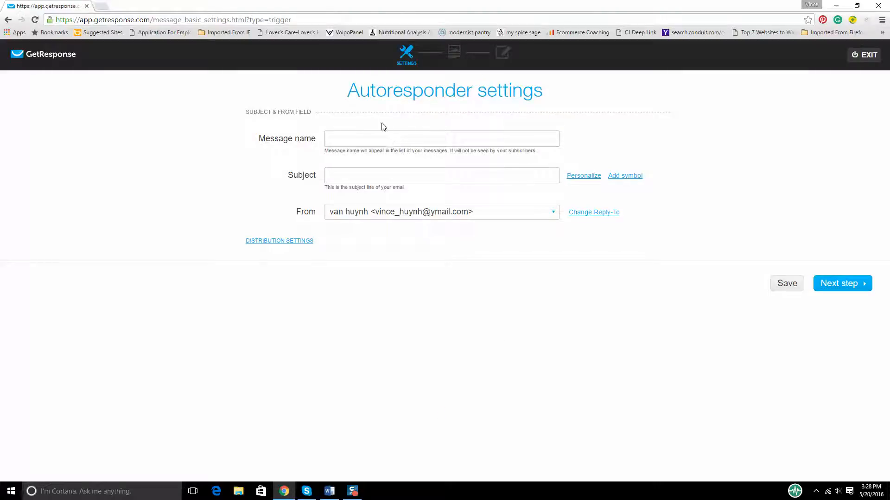
left_click(384, 137)
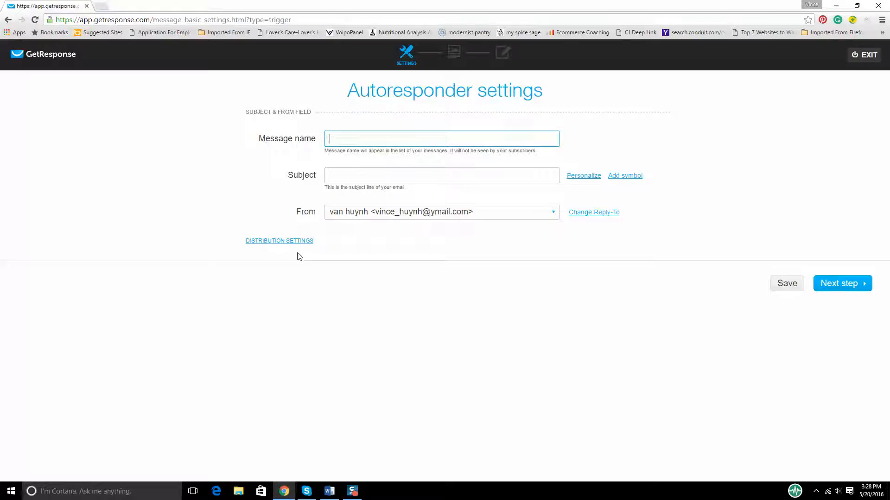
type("Vince Bog")
key("BackSpace")
key("BackSpace")
key("BackSpace")
key("BackSpace")
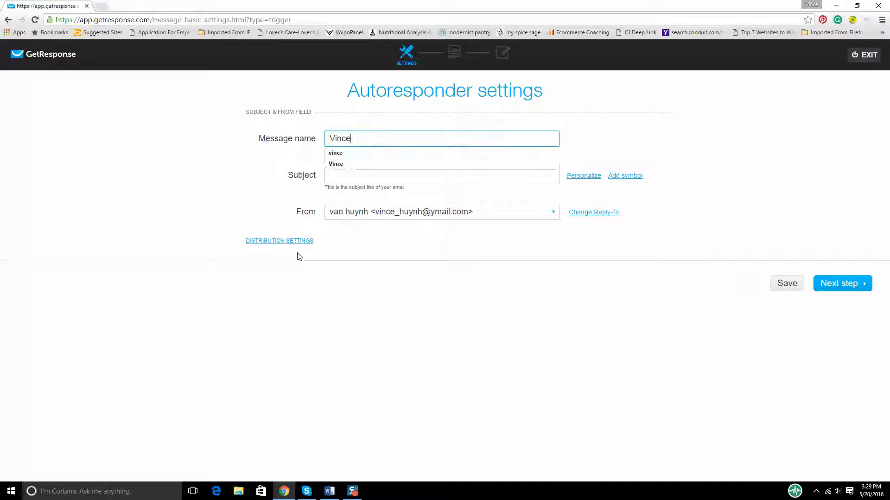
type("'s Blog")
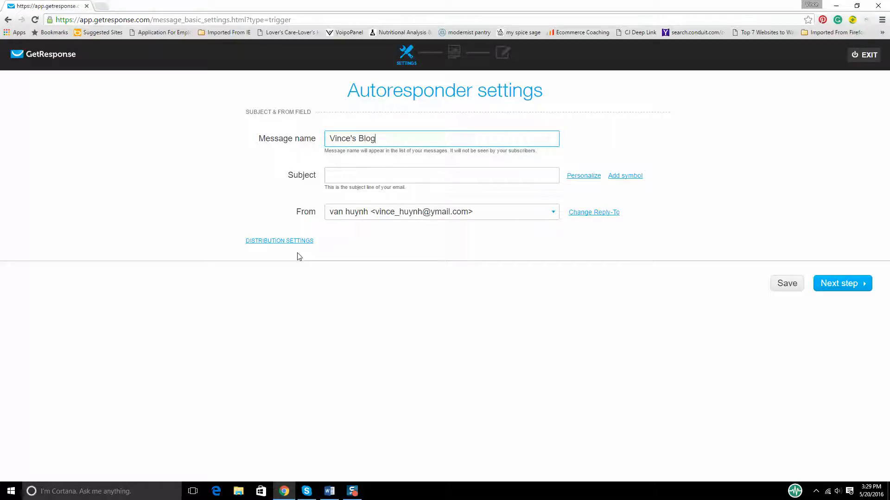
Set the email subject to "Congratulations! You made a smart decision today!" and proceed to the template selection.
left_click(373, 173)
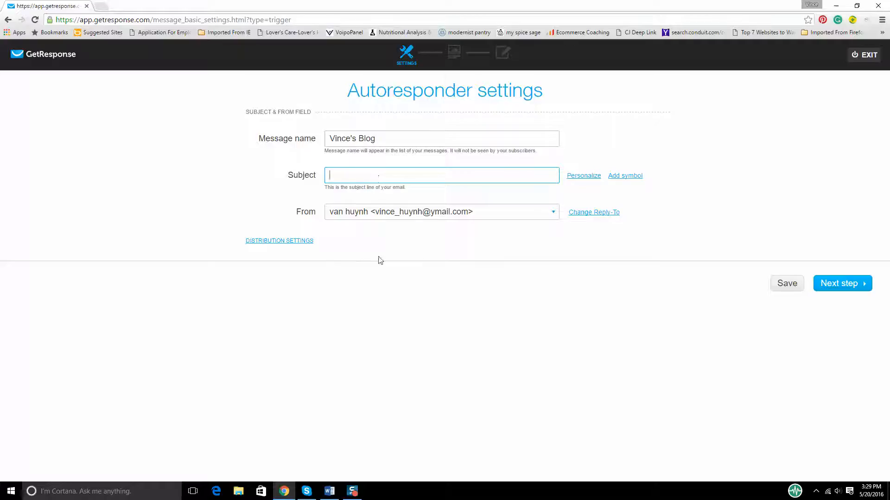
type("CON")
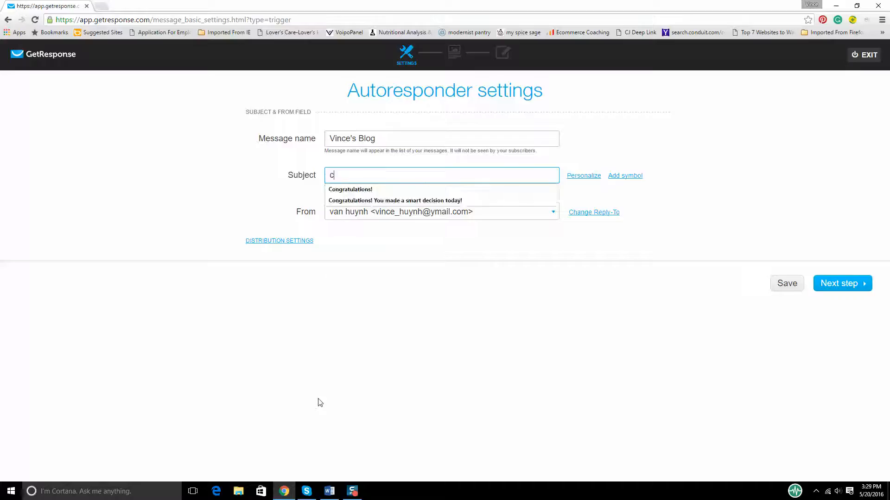
key("BackSpace")
key("BackSpace")
key("BackSpace")
type("C")
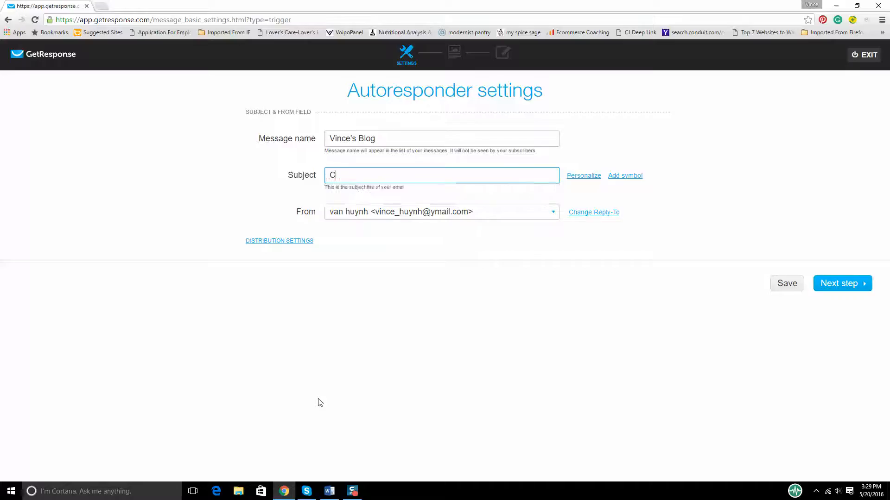
type("ongrat")
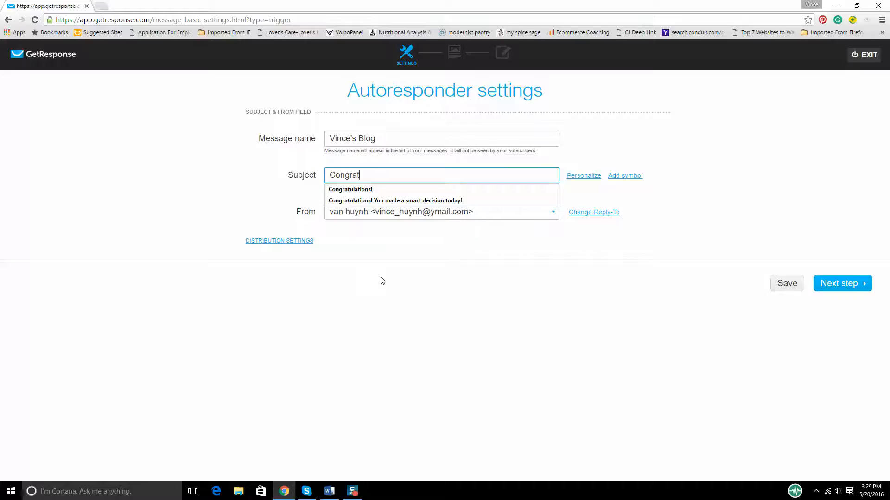
left_click(405, 201)
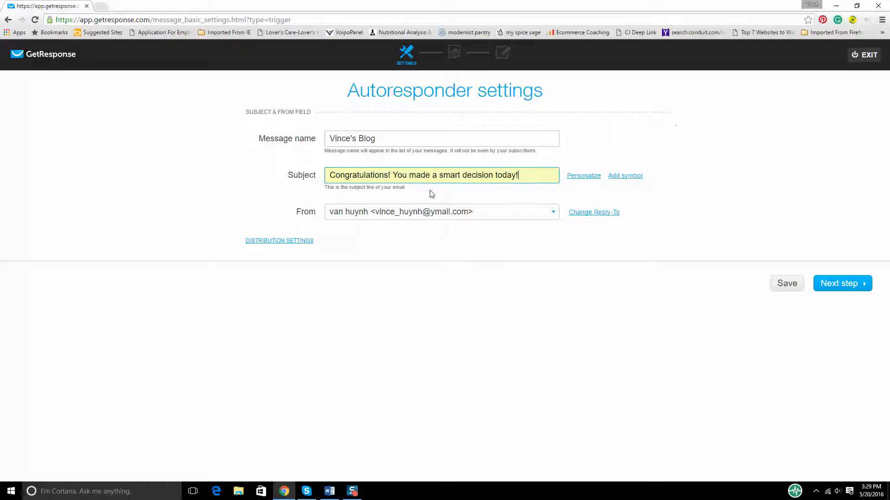
left_click(579, 175)
left_click(865, 285)
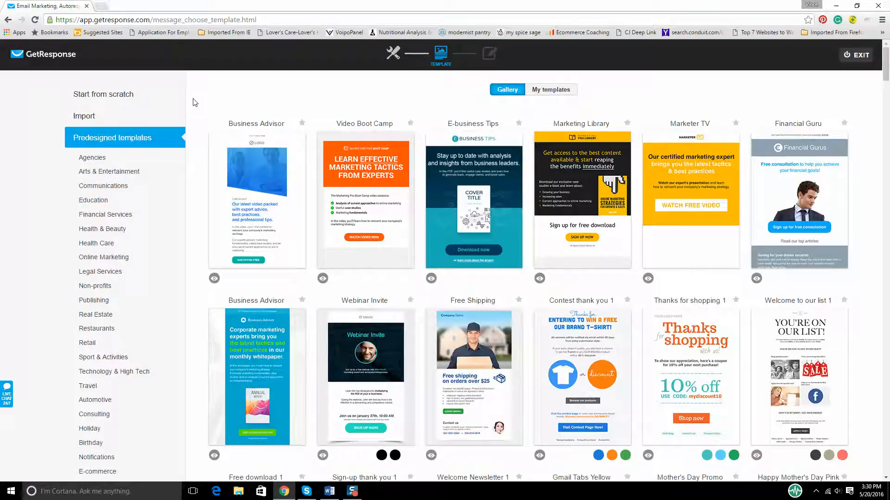
Start the email design from scratch with the Blank template.
left_click(118, 95)
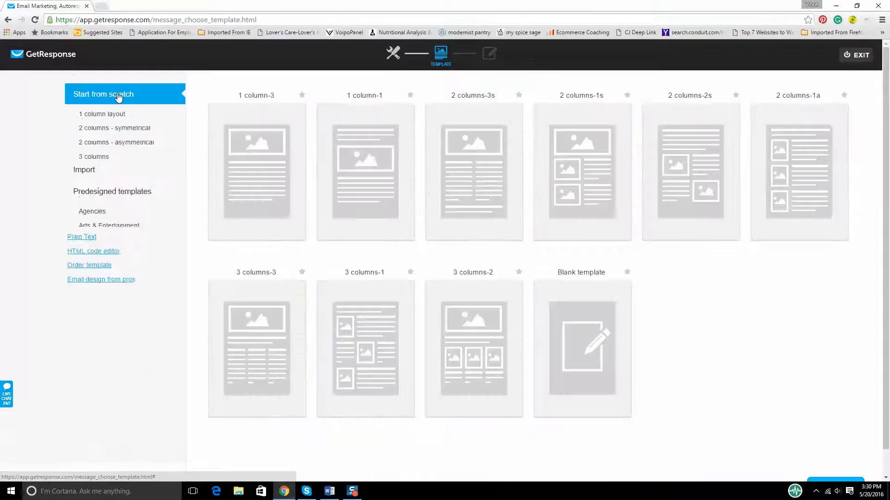
mouse_move(596, 402)
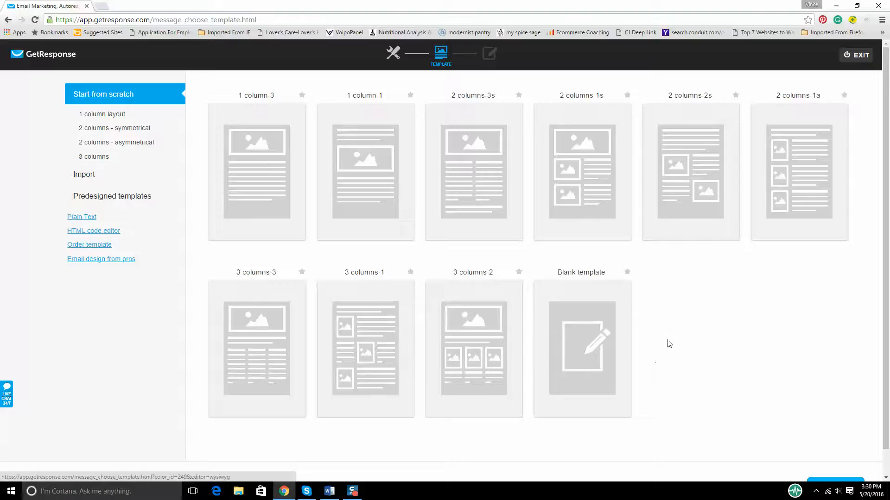
left_click(595, 337)
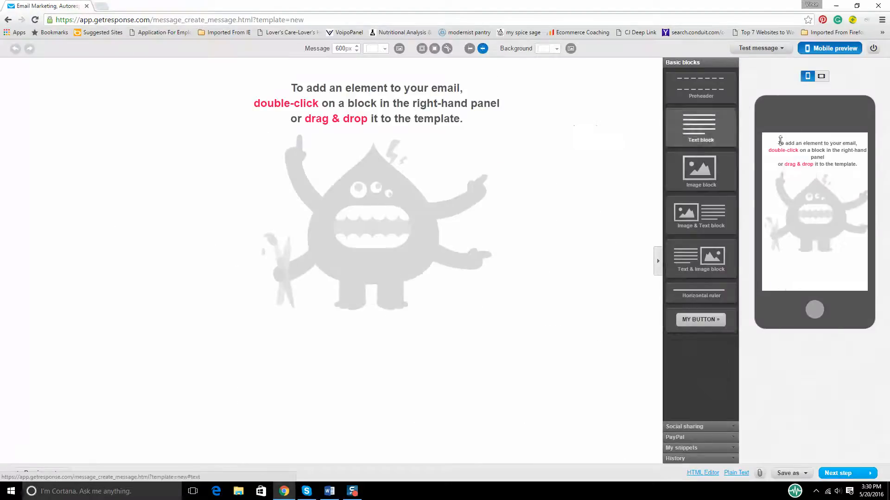
Add a text block to the empty email and clear all of its placeholder text.
left_click_drag(695, 130, 366, 95)
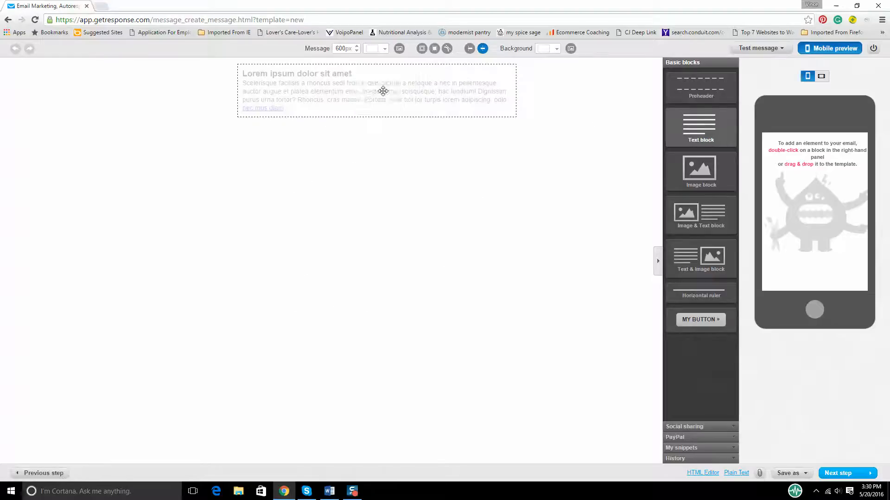
left_click(290, 110)
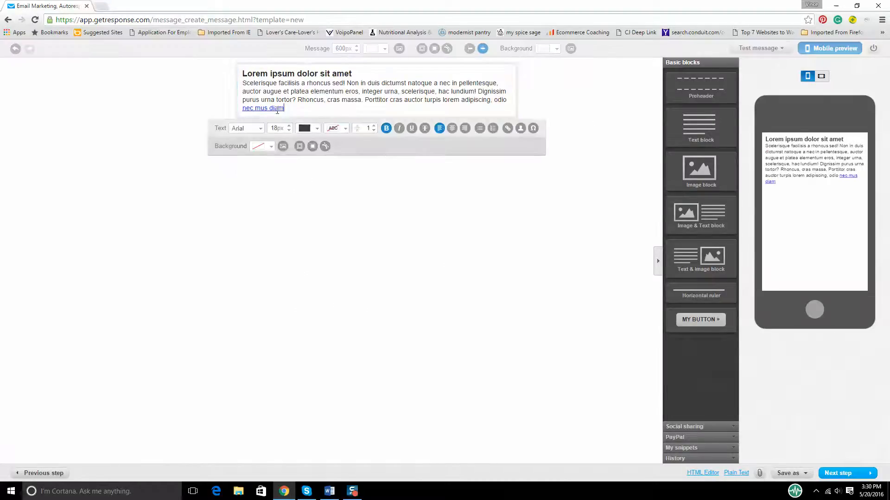
key("ctrl+a")
key("Delete")
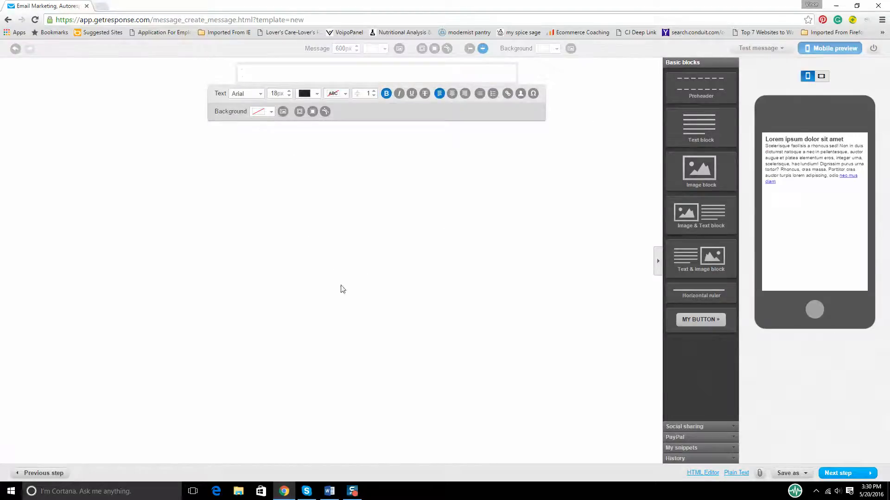
Switch to the Email Follow-UP 1 document in Word and copy the message from the greeting through the signature.
left_click(334, 493)
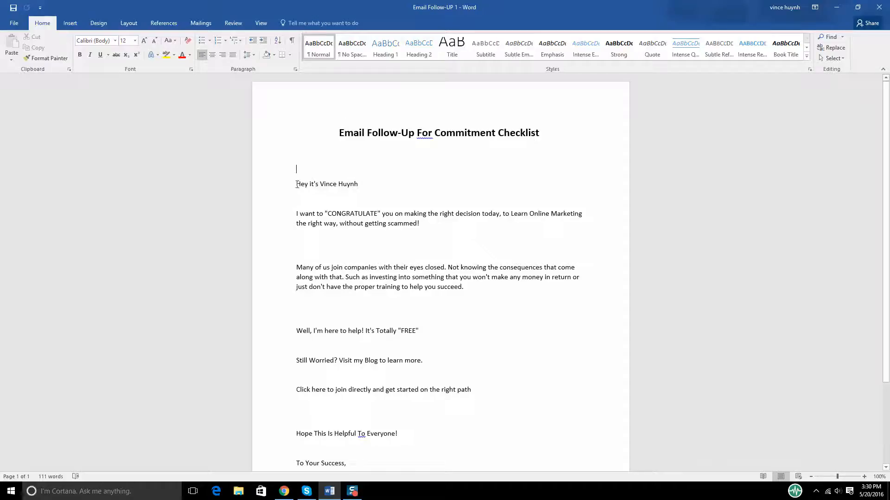
left_click_drag(297, 184, 454, 471)
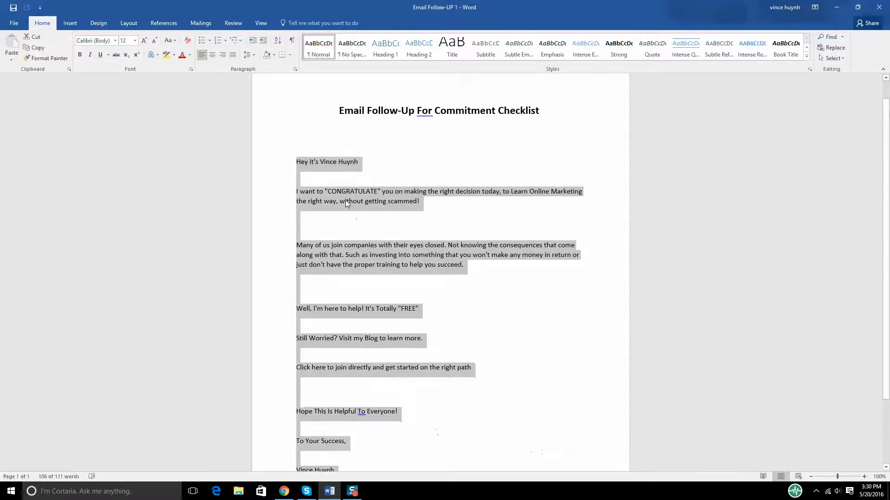
right_click(344, 200)
left_click(363, 215)
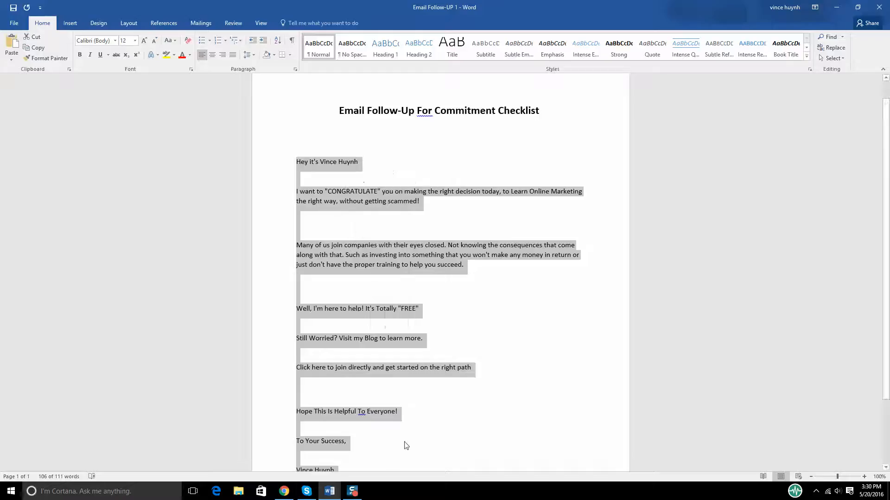
Return to the GetResponse email editor in Chrome and paste the copied message into the empty text block.
left_click(306, 491)
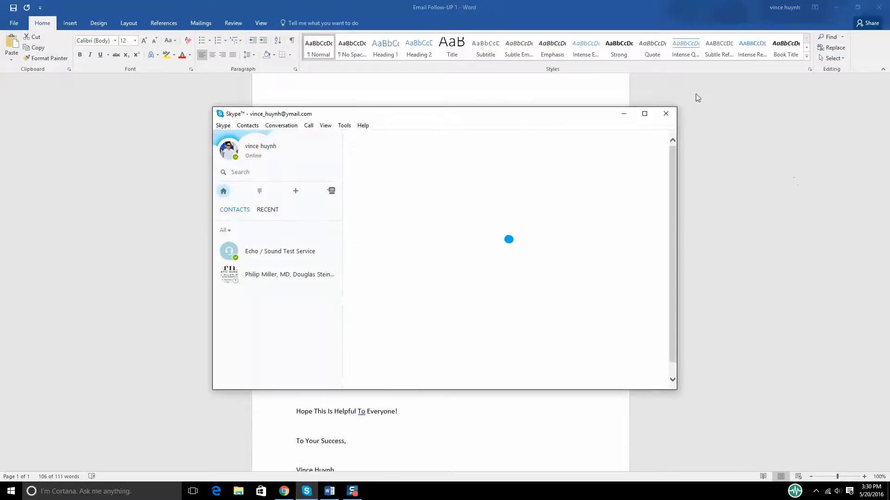
left_click(666, 114)
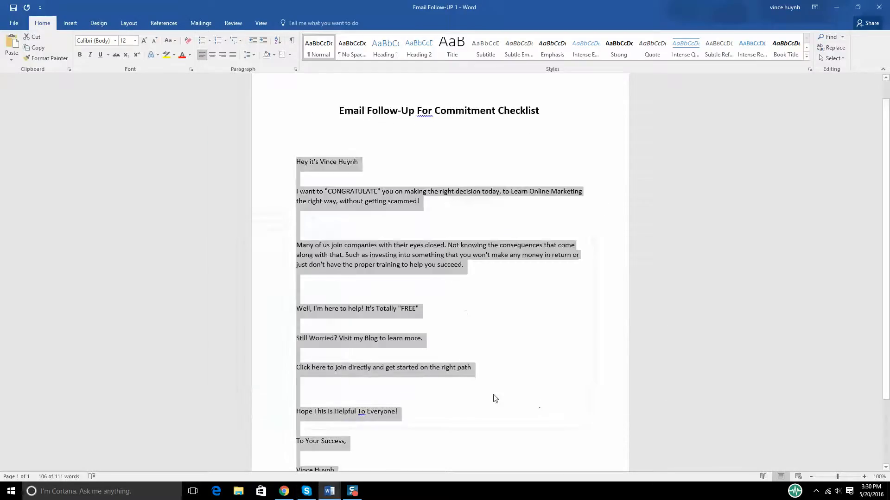
left_click(284, 491)
right_click(260, 68)
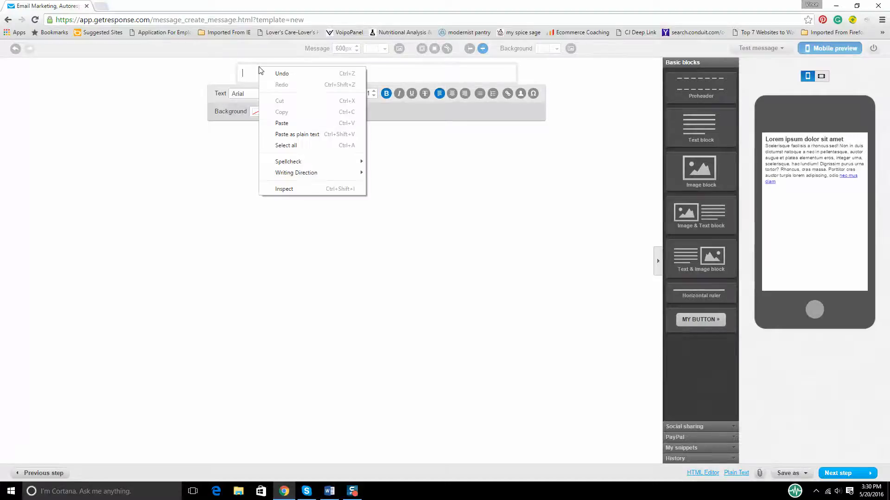
left_click(282, 123)
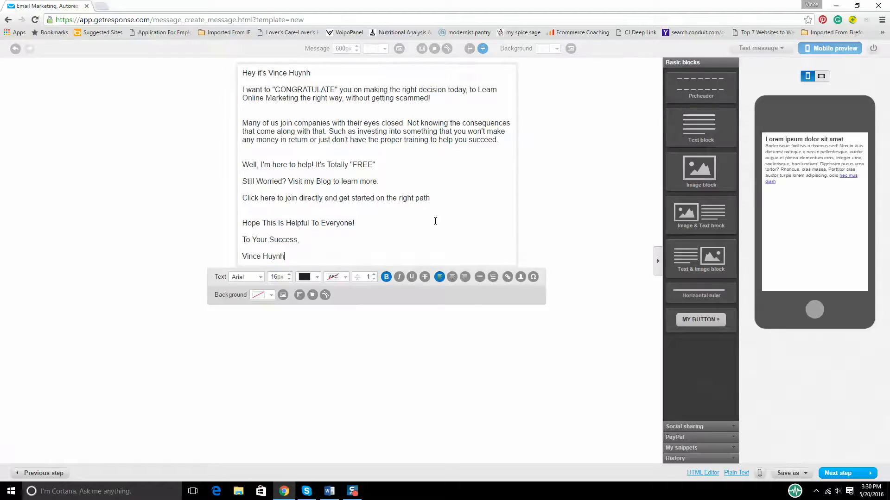
left_click(588, 154)
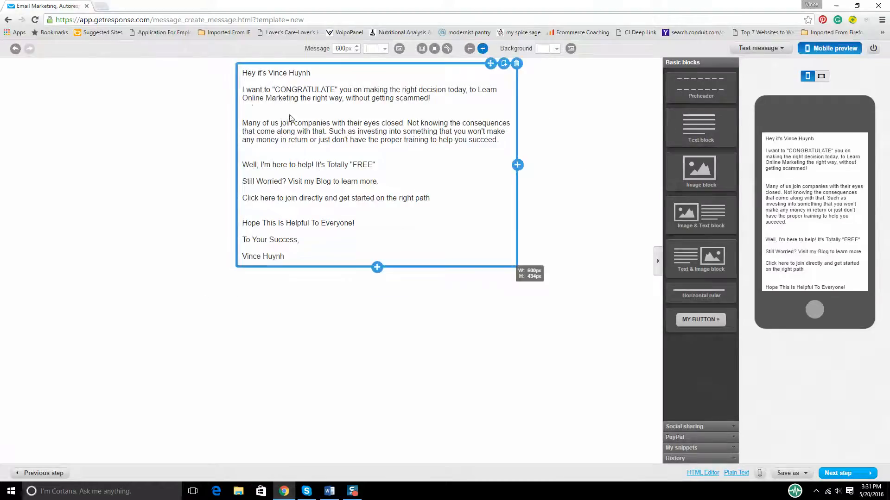
Examine the pasted message in the editor and check the whole email in the mobile preview.
left_click(280, 258)
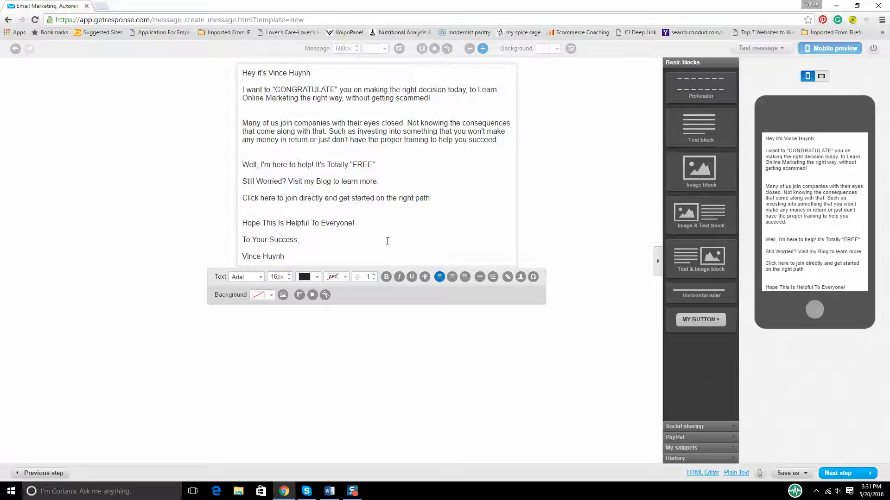
left_click(577, 185)
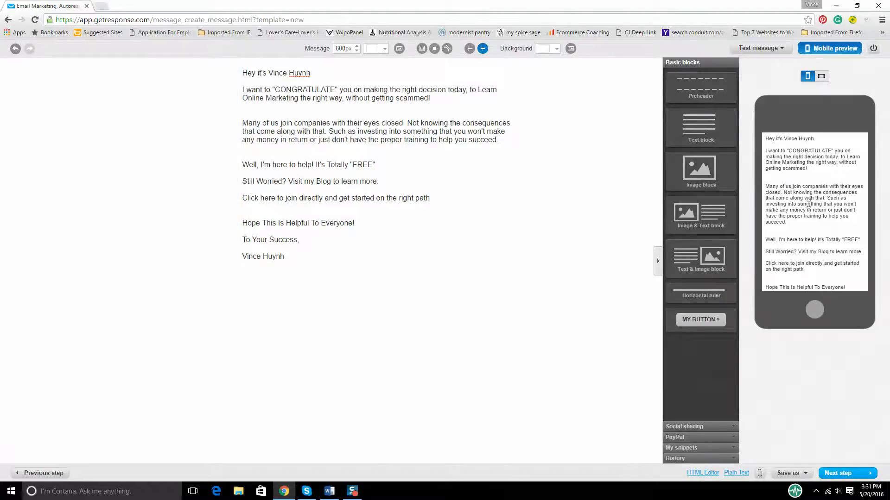
scroll(809, 206, "down", 1)
scroll(809, 211, "up", 2)
scroll(807, 217, "down", 2)
scroll(807, 218, "up", 2)
scroll(805, 218, "down", 2)
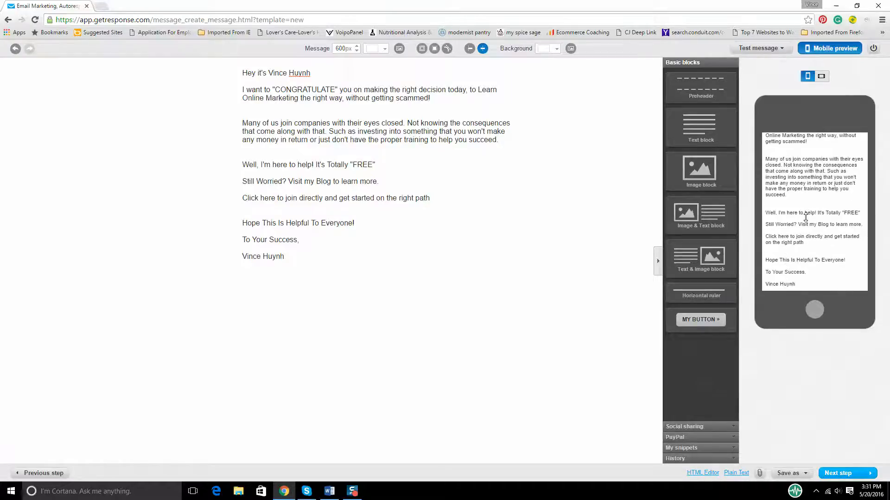
scroll(805, 217, "up", 2)
scroll(806, 222, "down", 2)
scroll(807, 226, "up", 2)
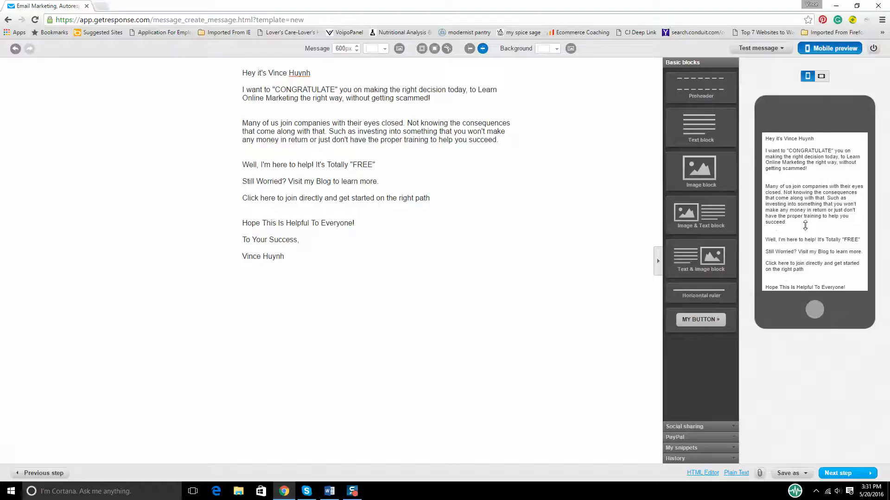
scroll(804, 226, "down", 2)
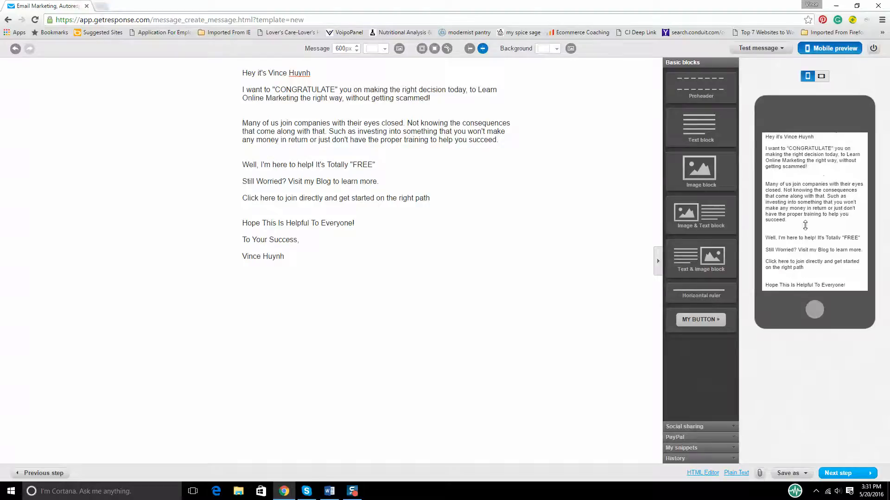
left_click(423, 251)
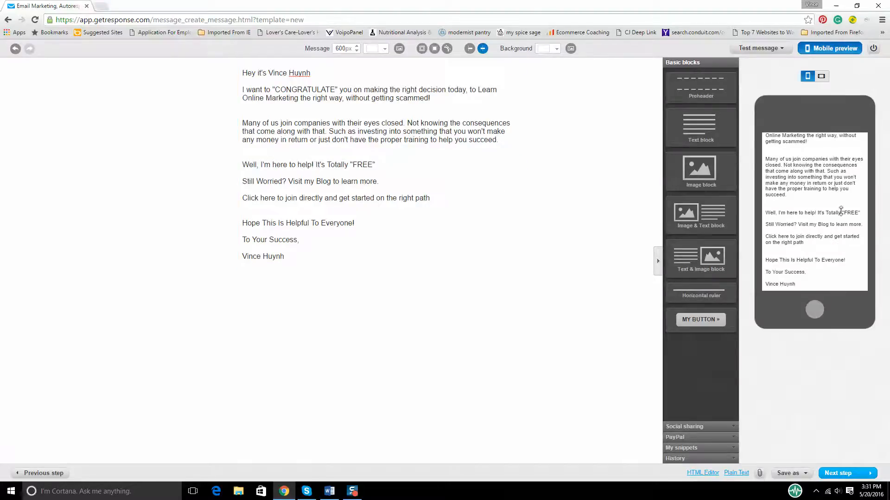
scroll(811, 233, "up", 2)
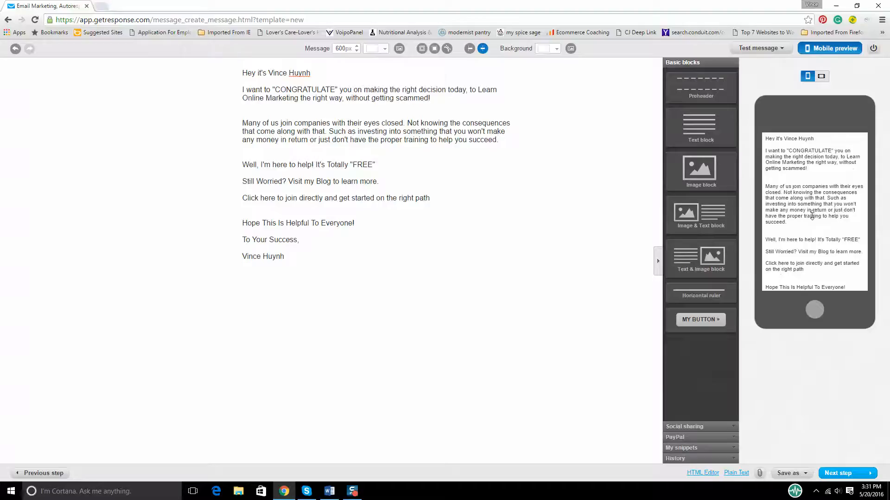
scroll(797, 198, "down", 2)
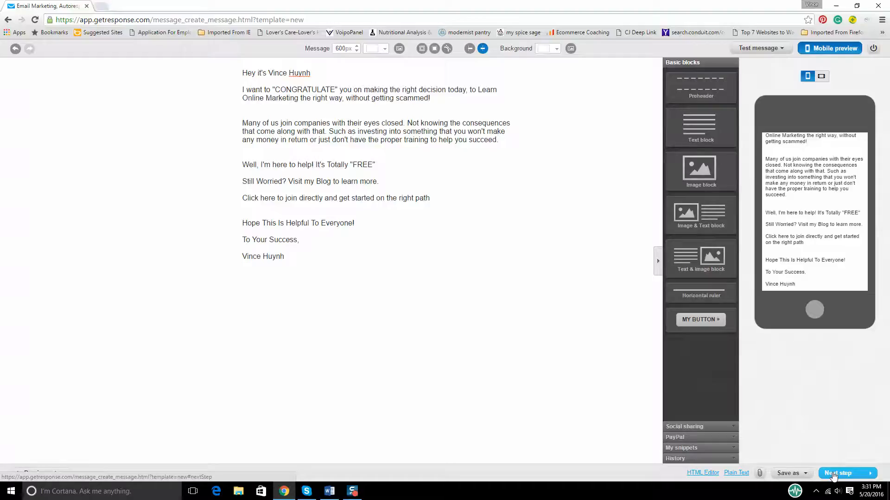
Finish the email design to attach the message to the autoresponder, and review the autoresponder's settings.
left_click(833, 475)
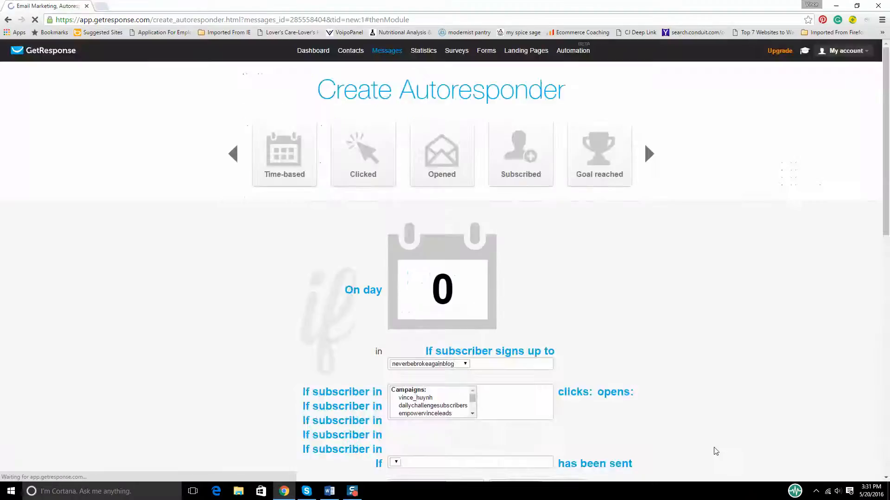
mouse_move(447, 325)
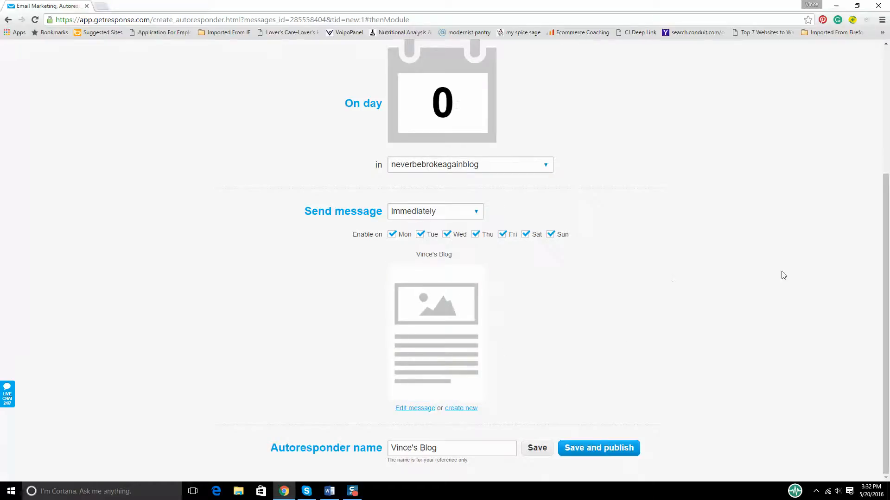
scroll(644, 142, "up", 4)
scroll(644, 142, "down", 4)
left_click_drag(885, 333, 861, 166)
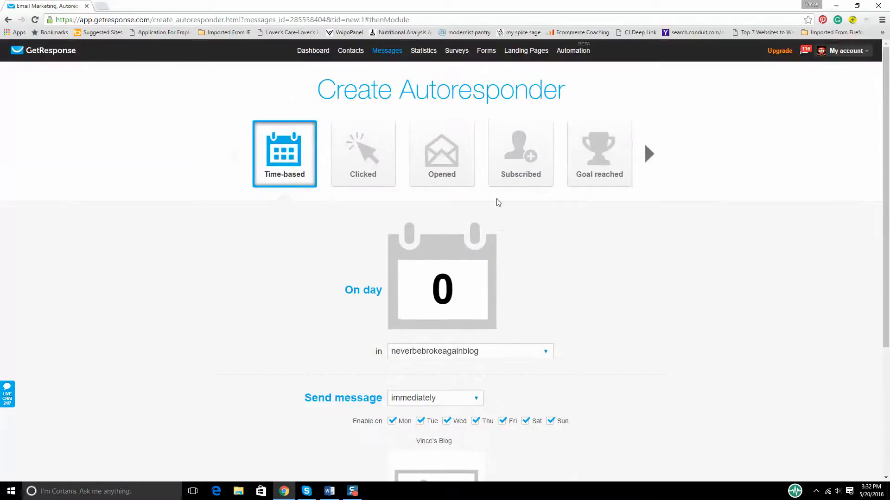
Open getresponse.com in a new browser tab and log in to reach the account dashboard.
scroll(129, 318, "down", 4)
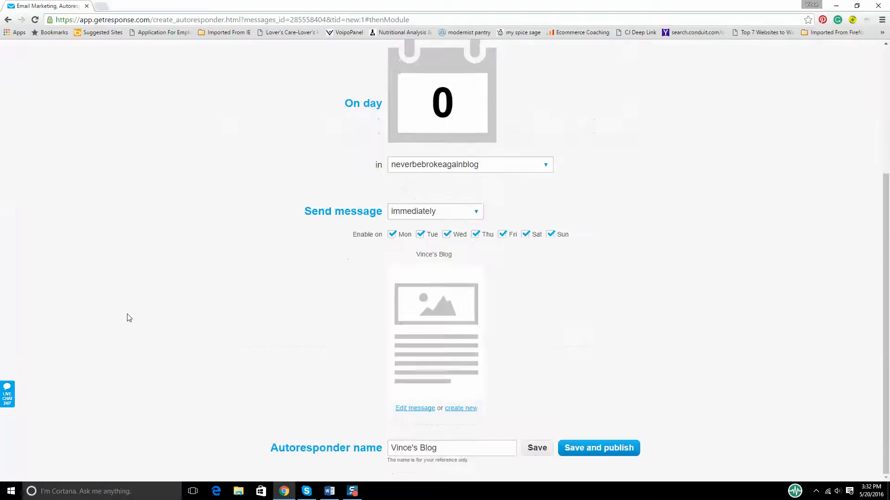
scroll(129, 318, "up", 4)
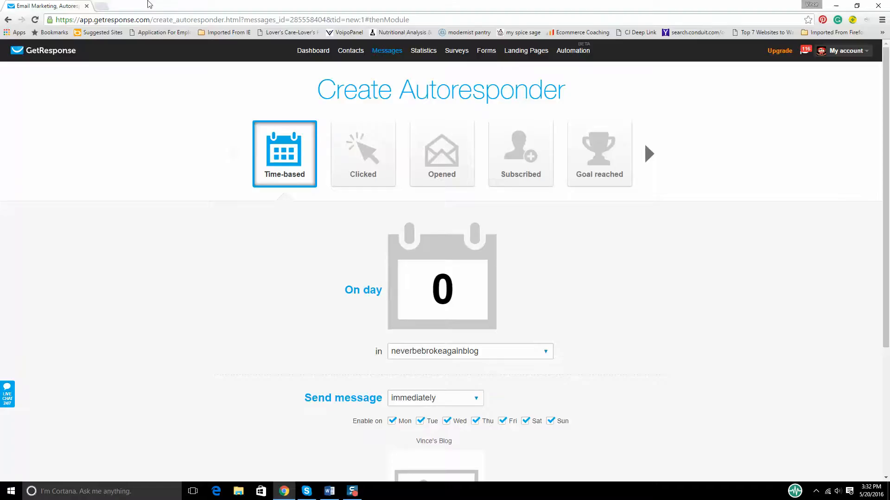
left_click(103, 8)
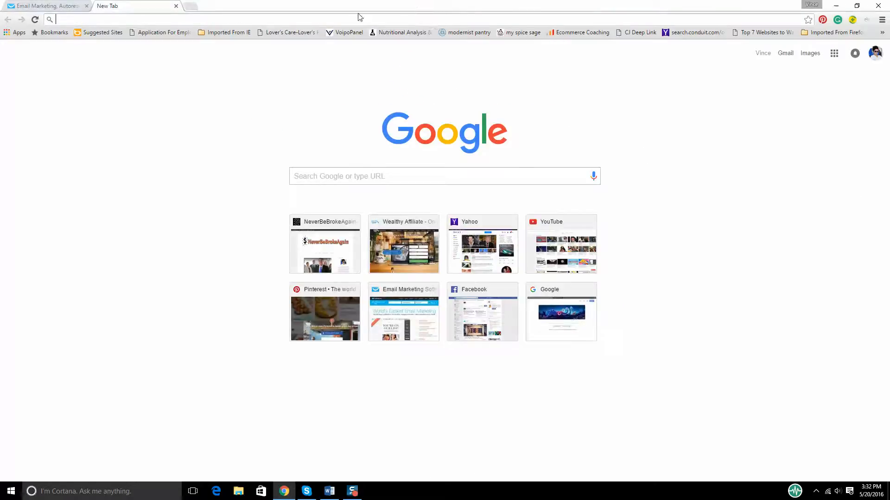
type("getresponse.com")
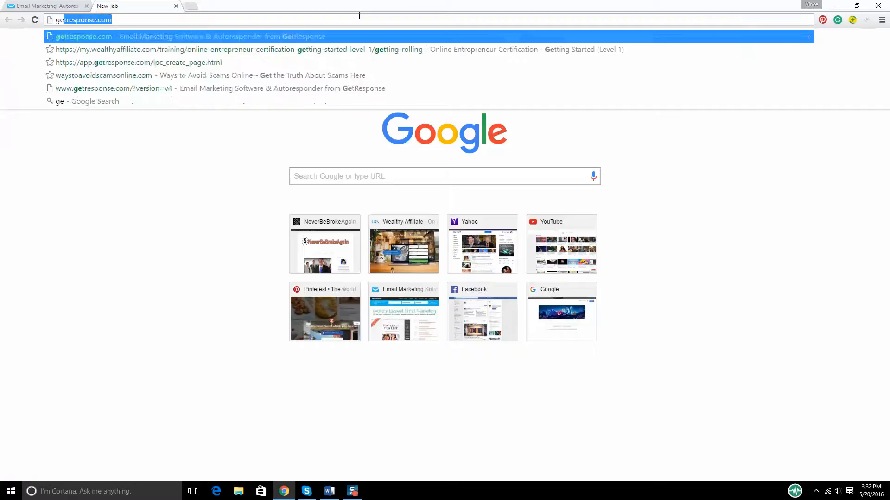
key("Return")
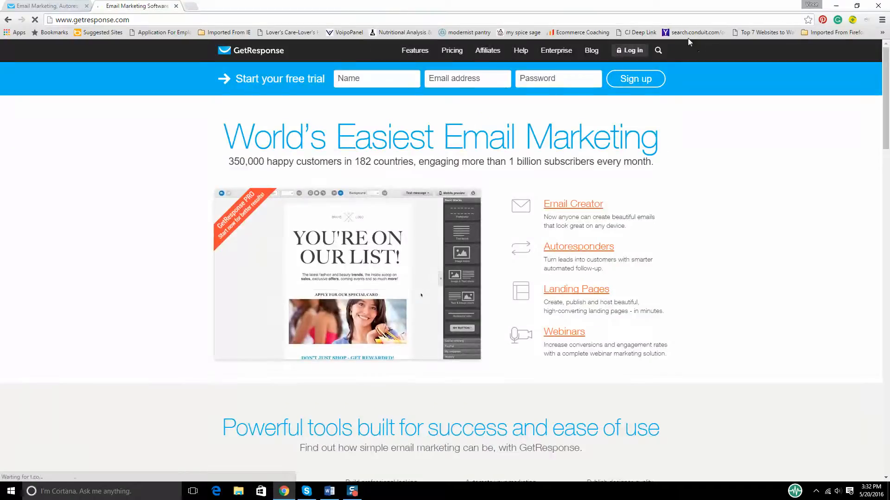
left_click(629, 52)
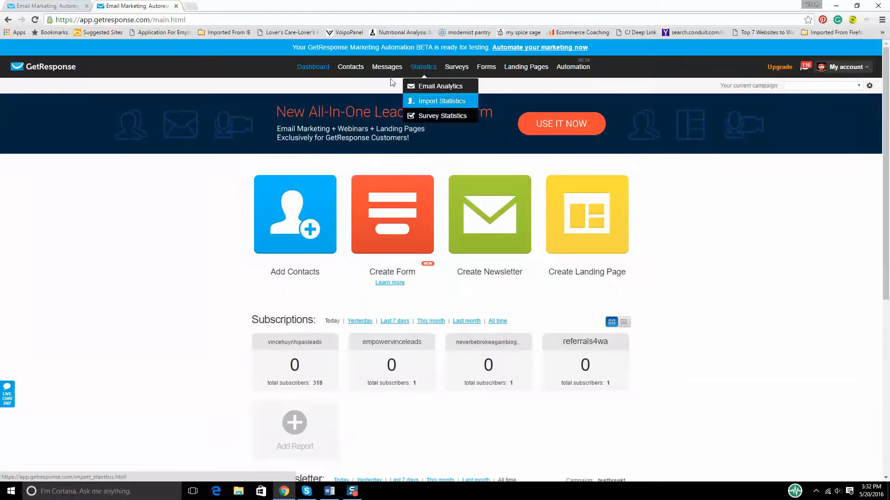
Go to the autoresponder management calendar and filter it to only the neverbebrokeagainblog campaign.
mouse_move(392, 68)
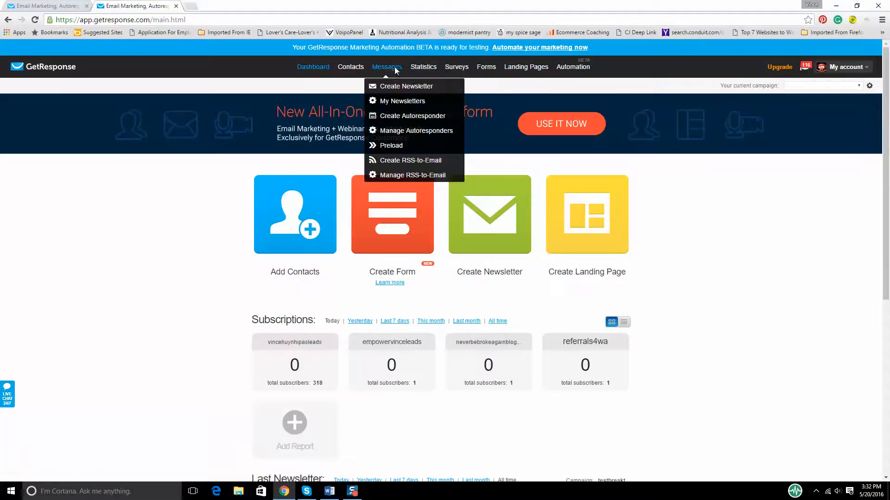
left_click(390, 132)
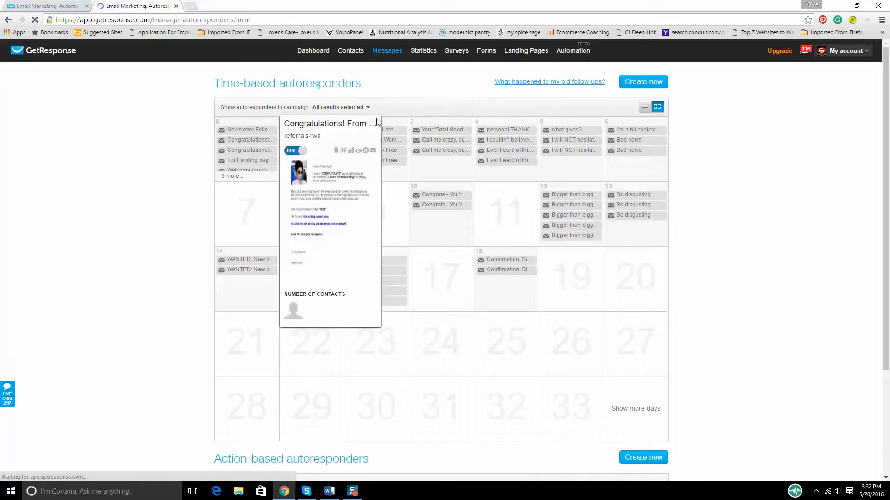
left_click(363, 108)
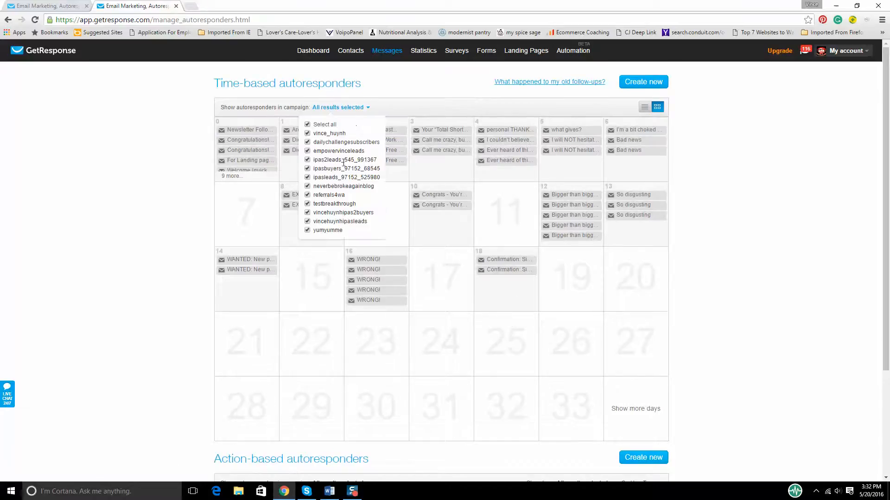
left_click(307, 124)
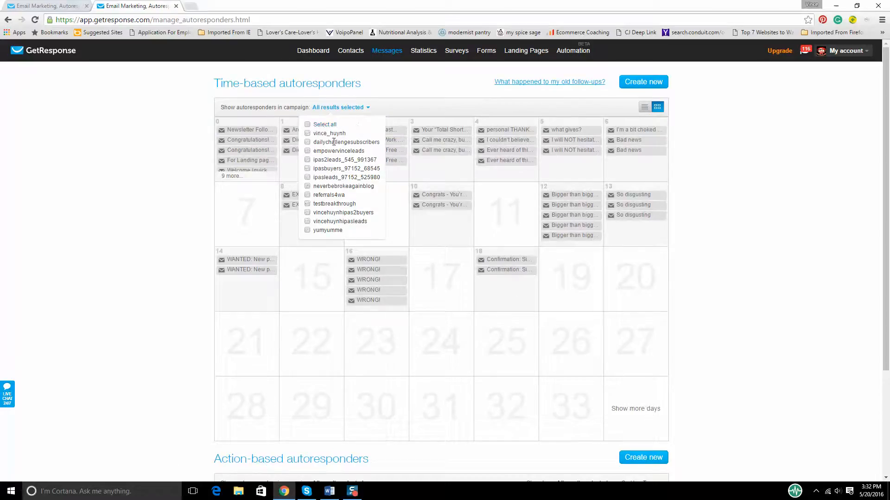
left_click(308, 186)
left_click(194, 159)
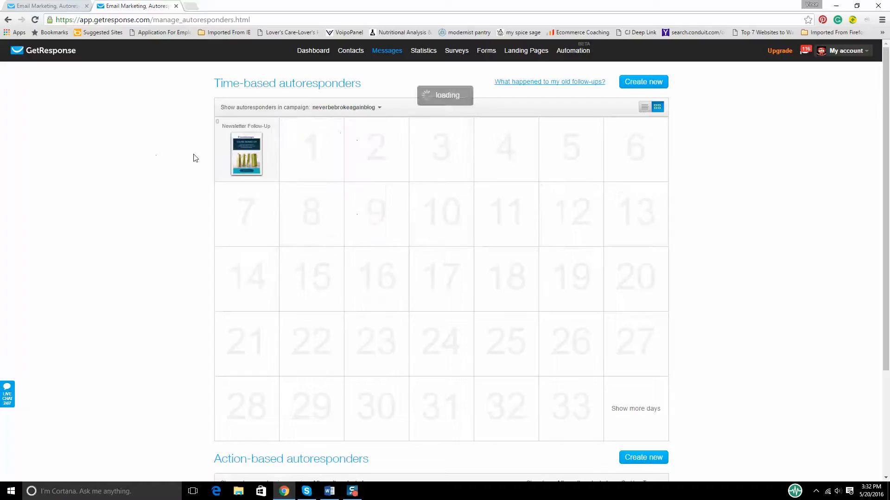
left_click(238, 147)
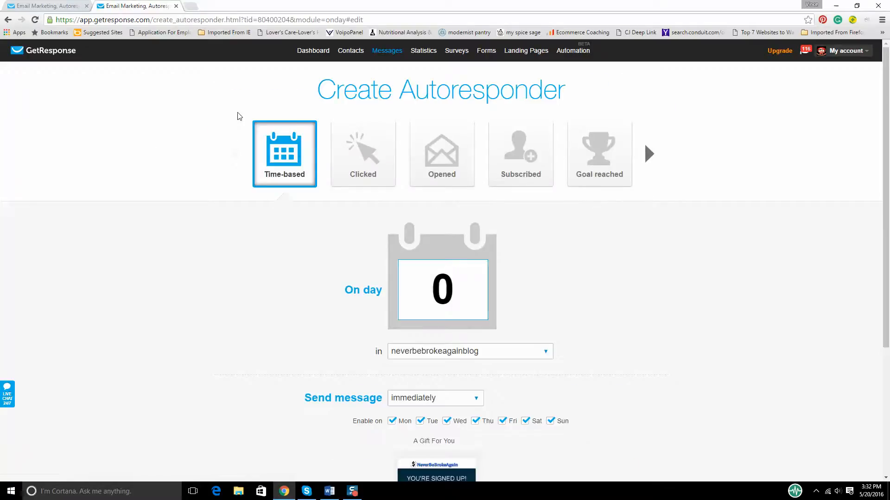
left_click(8, 19)
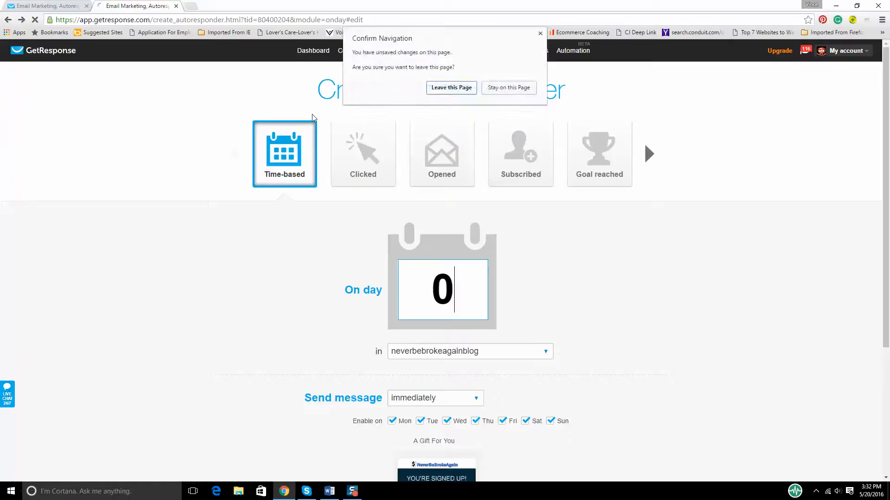
left_click(452, 86)
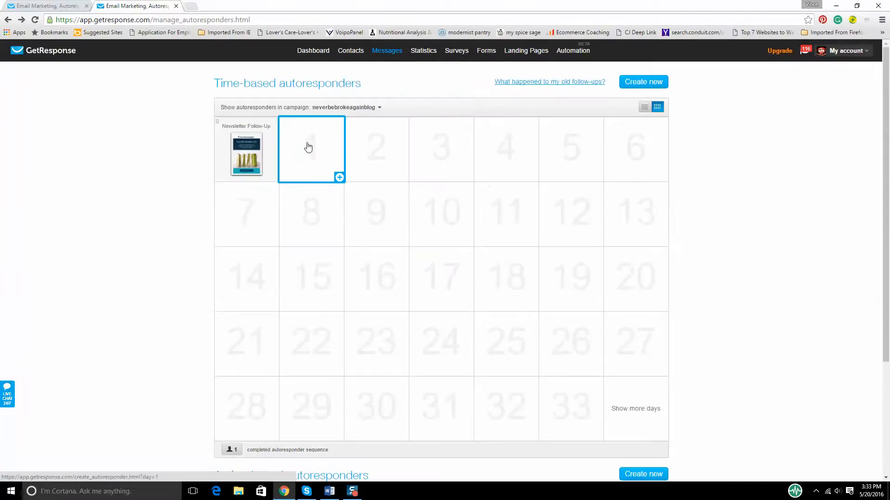
Open the day 0 Newsletter Follow-Up autoresponder and load its A Gift For You message in the email editor, keeping the message settings.
mouse_move(259, 148)
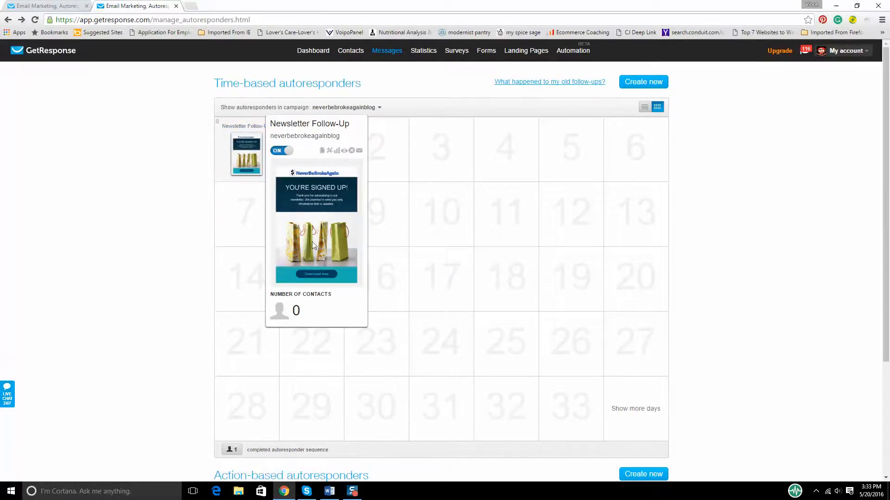
scroll(181, 245, "down", 1)
scroll(175, 248, "down", 3)
scroll(179, 232, "up", 4)
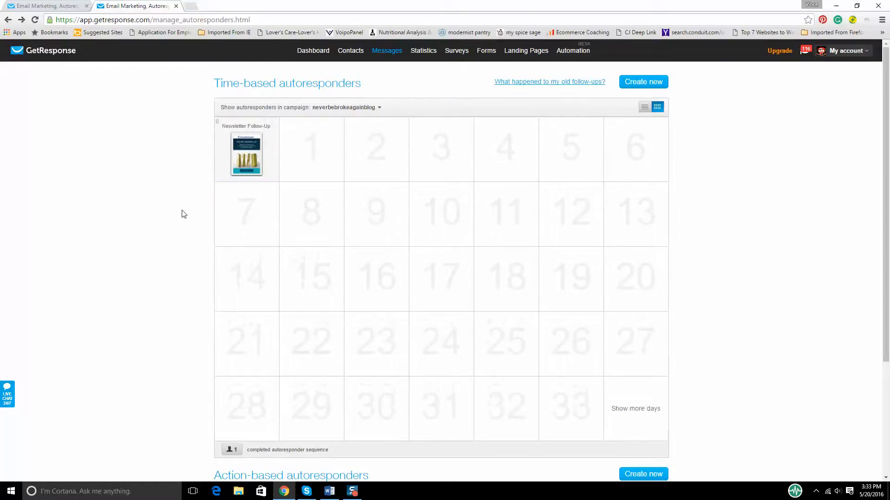
mouse_move(244, 131)
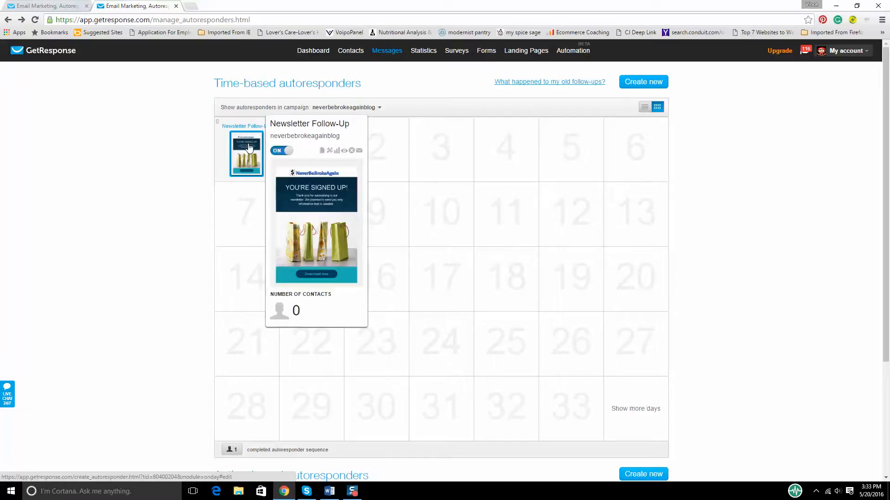
left_click(253, 164)
scroll(278, 231, "down", 4)
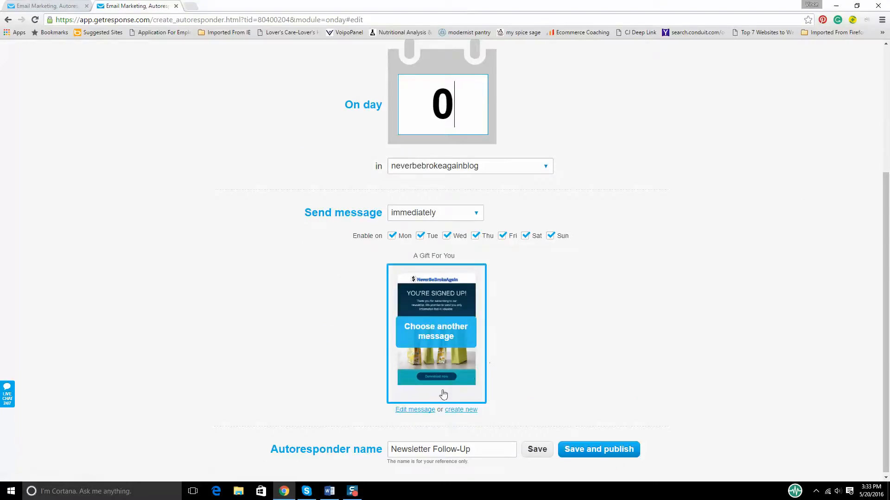
left_click(415, 411)
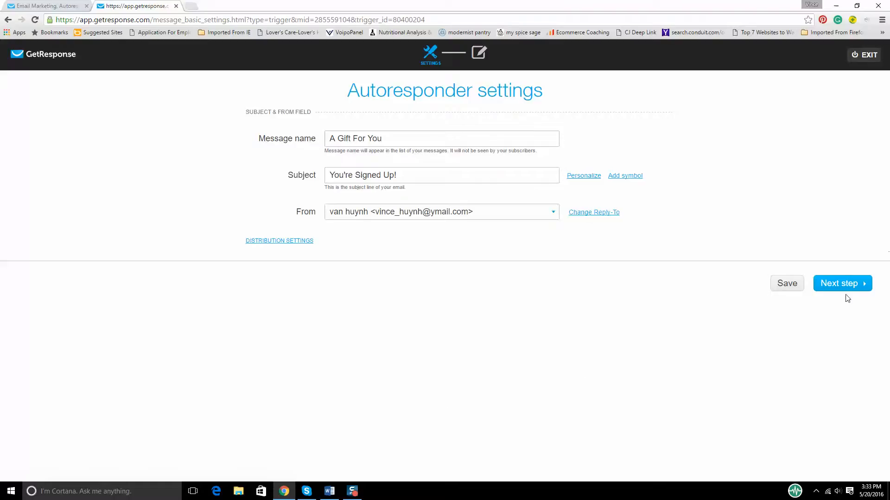
left_click(848, 285)
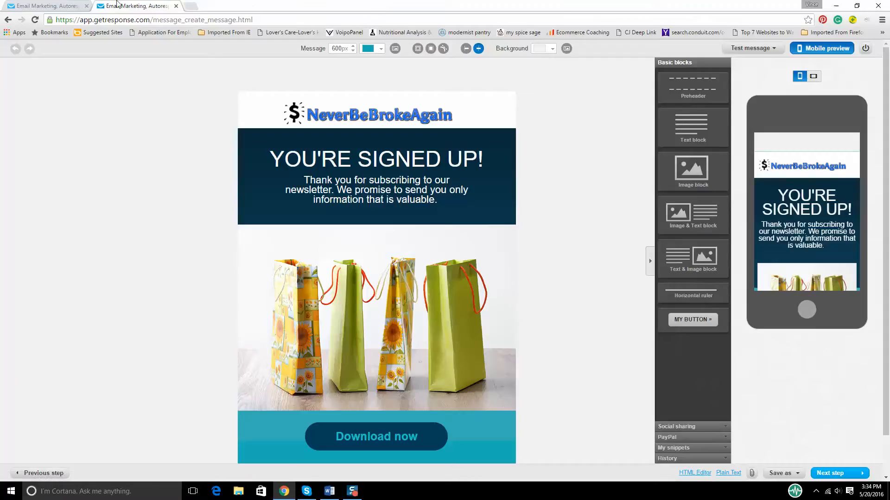
left_click(43, 4)
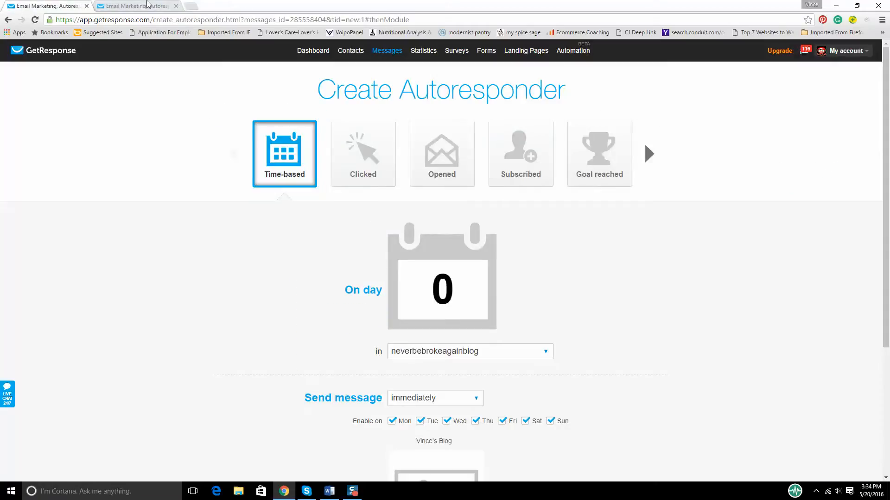
left_click(147, 5)
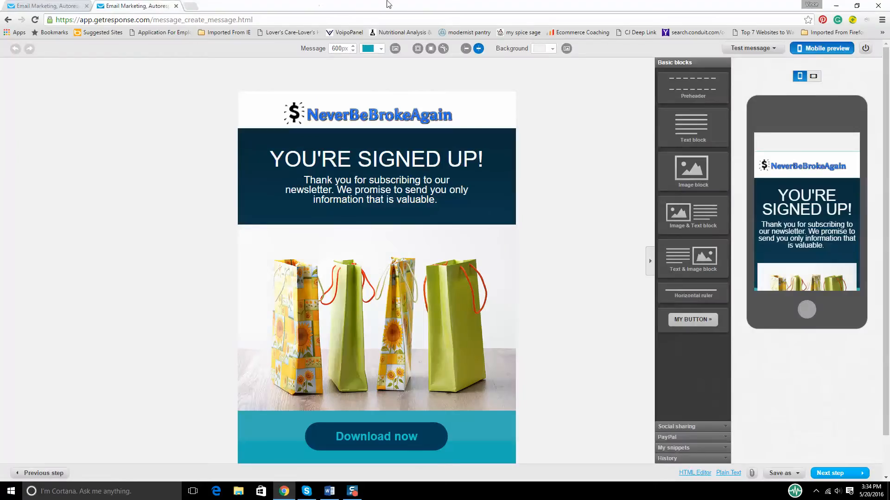